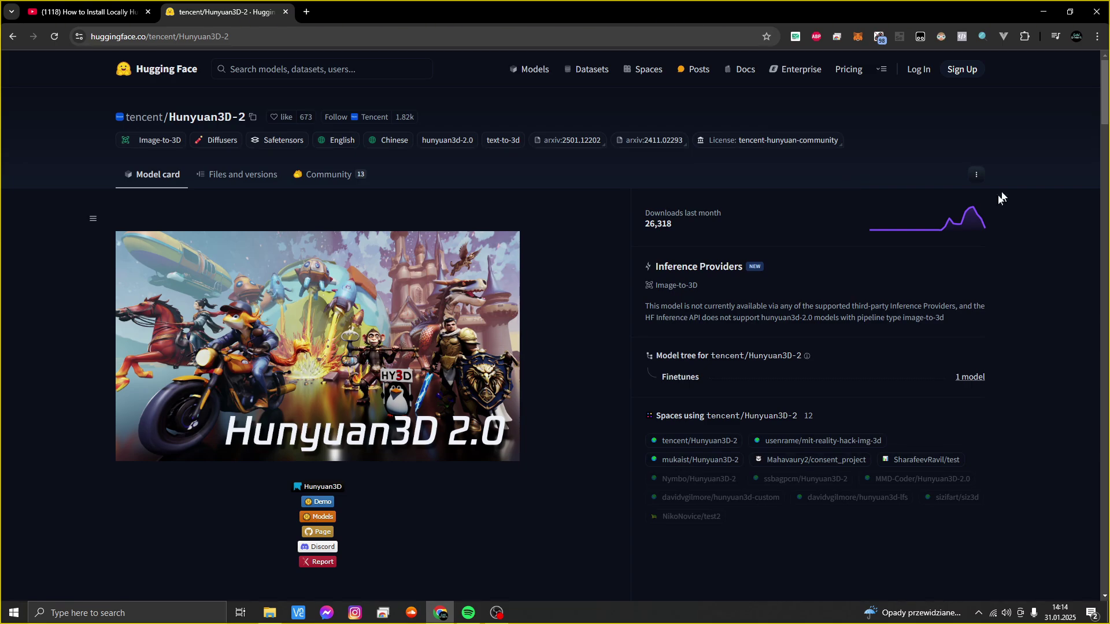
Look over the YouTube page of the tutorial on installing Hunyuan 3D-2 locally
{"action": "left_click", "coordinate": [96, 10]}
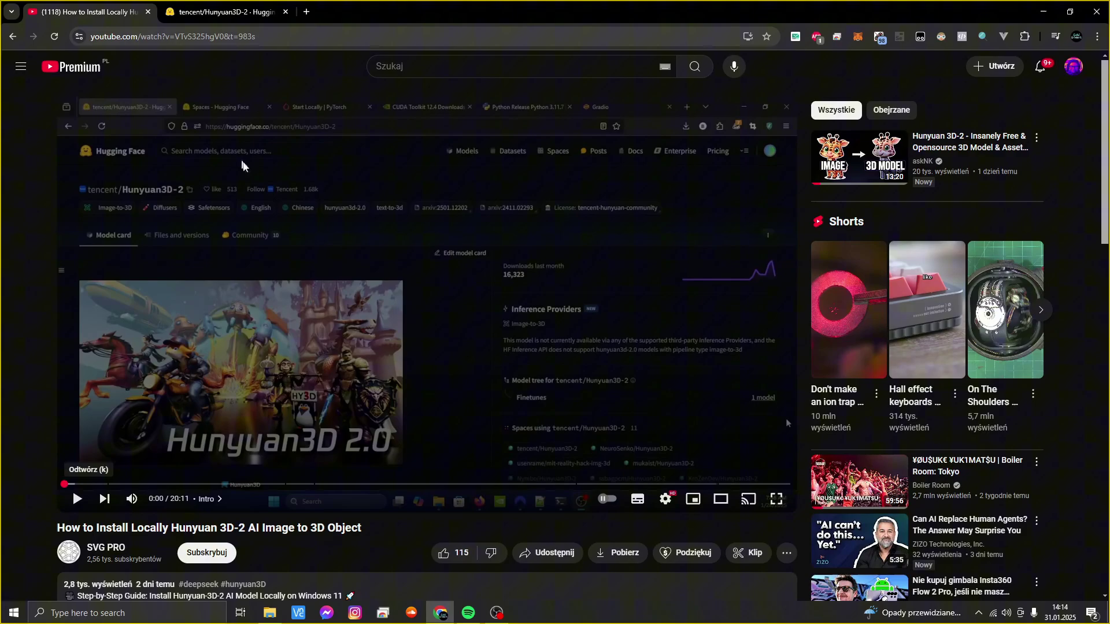
{"action": "scroll", "coordinate": [376, 372], "scroll_direction": "down", "scroll_amount": 1}
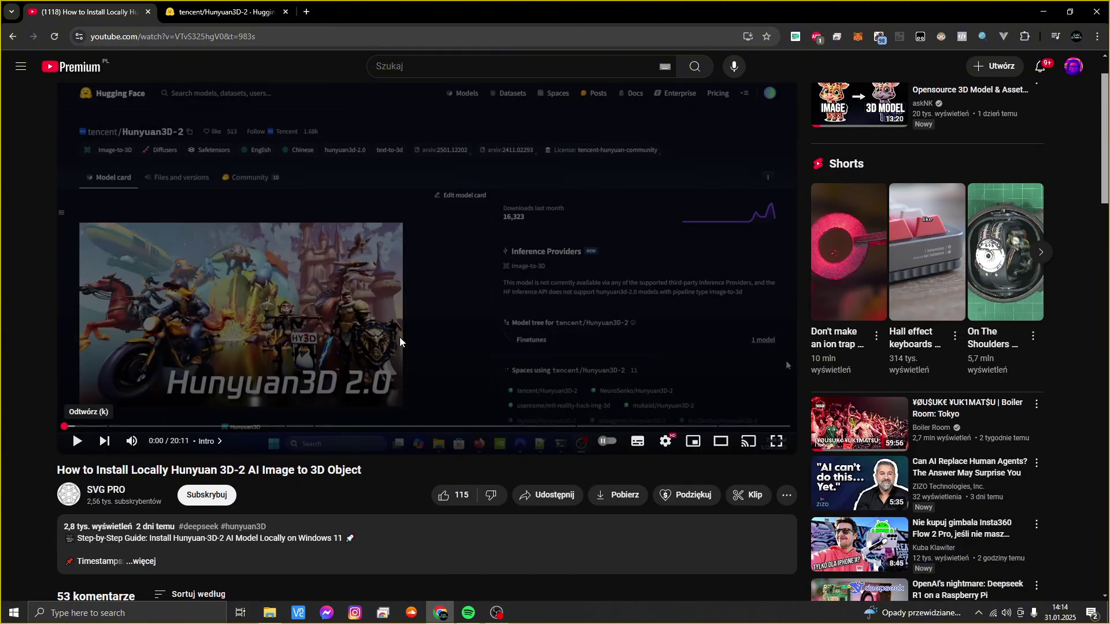
{"action": "scroll", "coordinate": [301, 498], "scroll_direction": "down", "scroll_amount": 1}
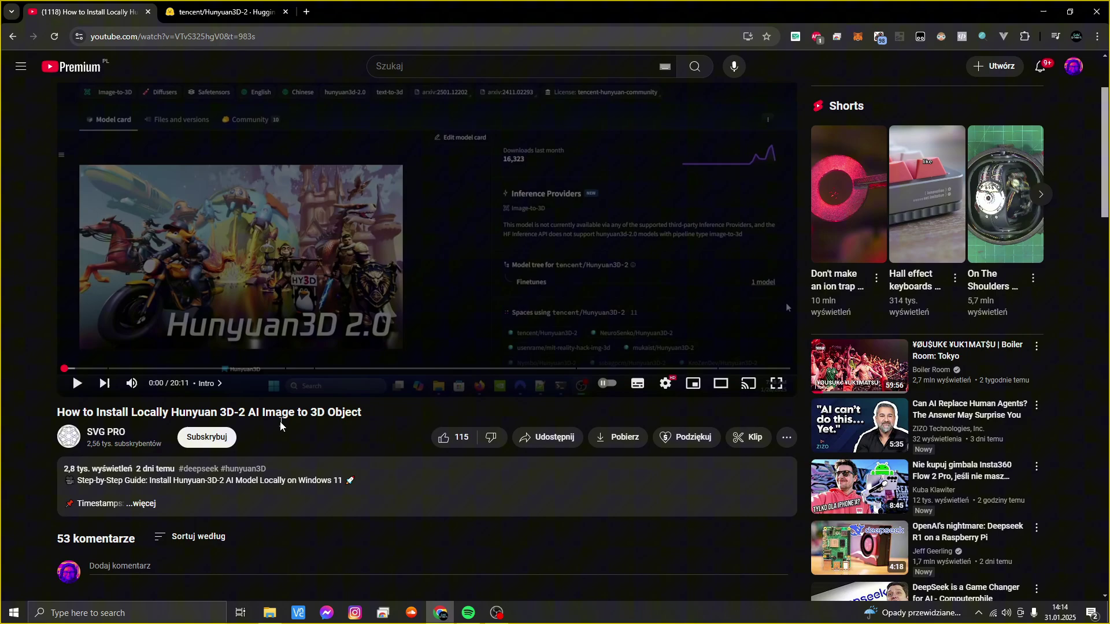
{"action": "scroll", "coordinate": [275, 439], "scroll_direction": "up", "scroll_amount": 2}
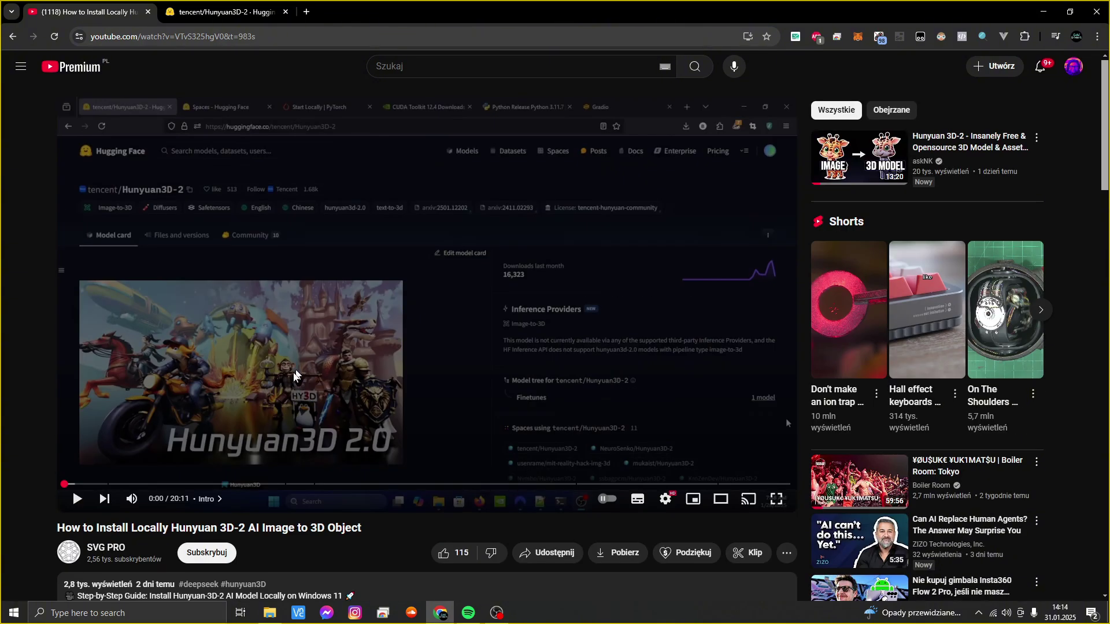
Return to the Hunyuan3D-2 model page on Hugging Face and open the Spaces directory in a new tab
{"action": "left_click", "coordinate": [236, 12]}
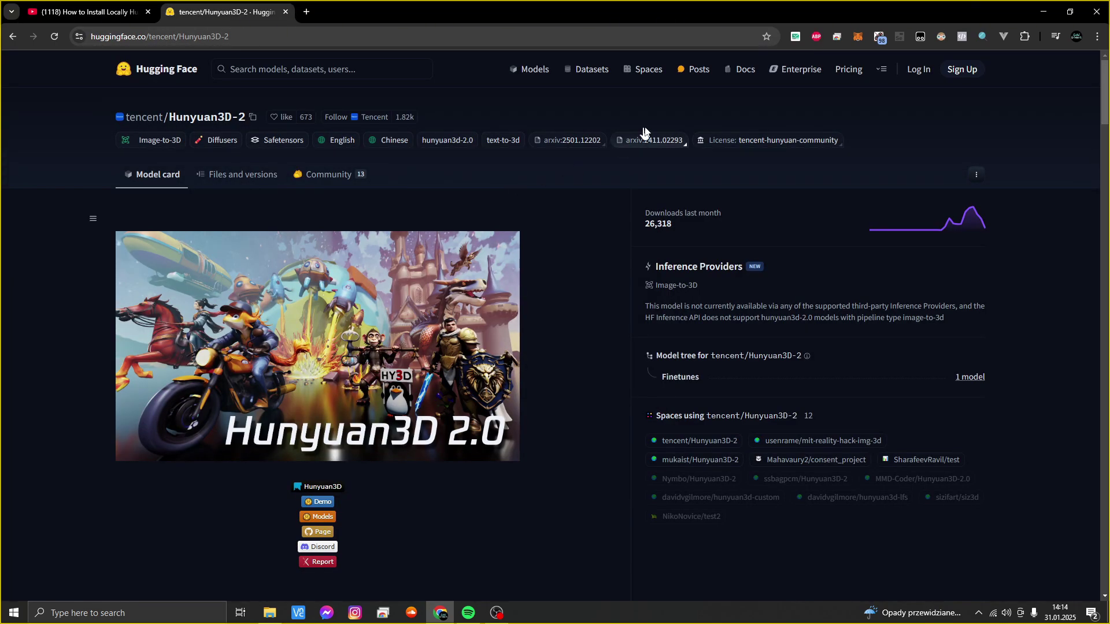
{"action": "middle_click", "coordinate": [649, 70]}
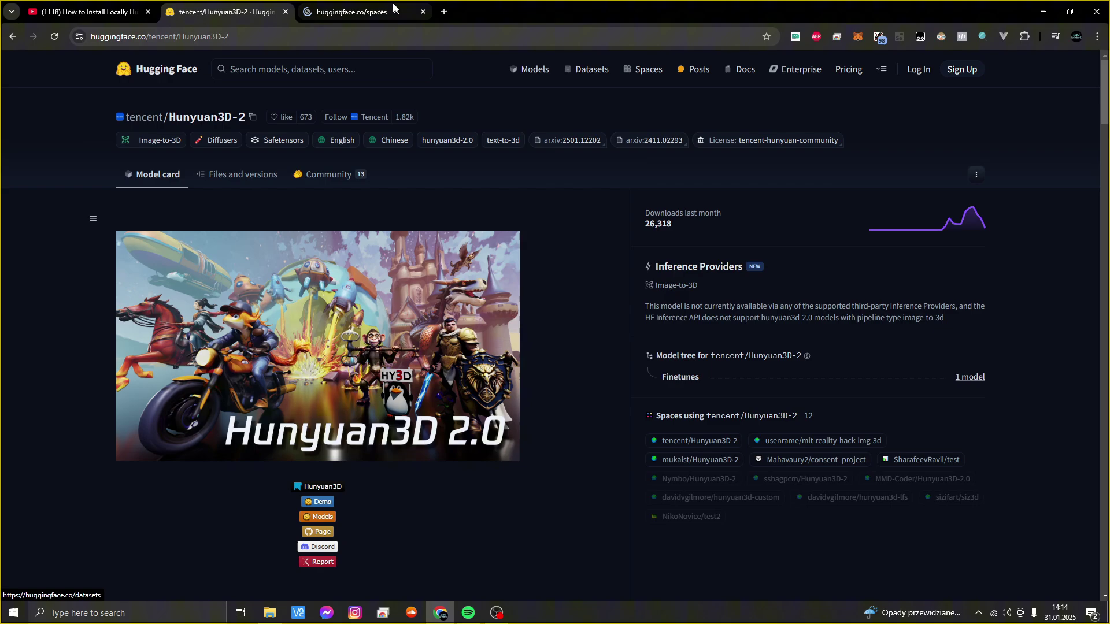
{"action": "left_click", "coordinate": [362, 12]}
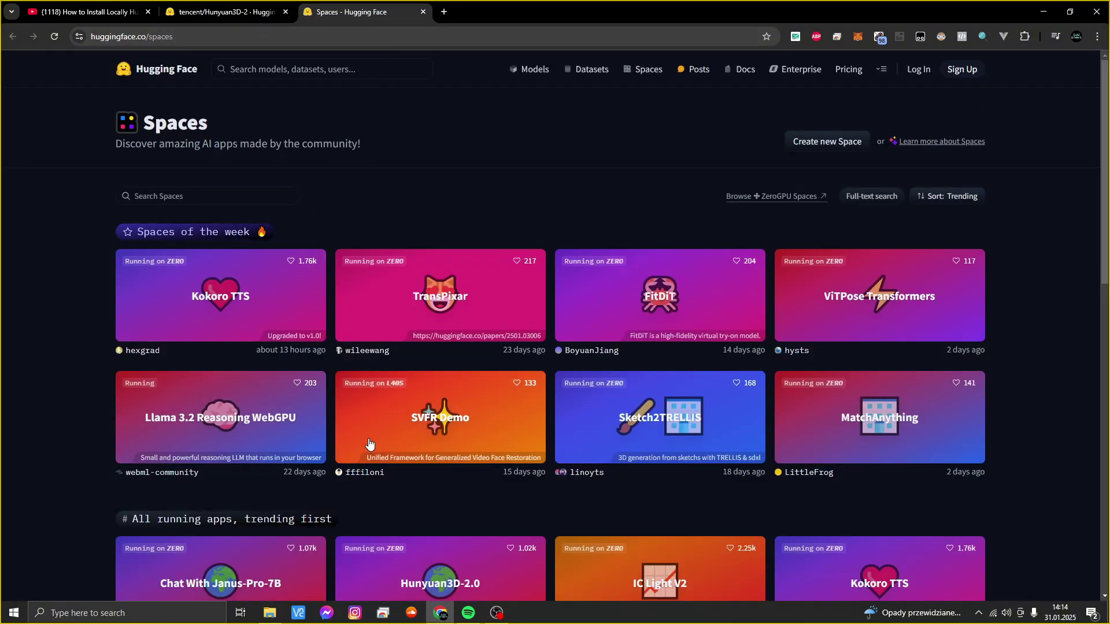
Search the Spaces directory for "hu" and open the tencent/Hunyuan3D-2 space
{"action": "scroll", "coordinate": [300, 431], "scroll_direction": "down", "scroll_amount": 3}
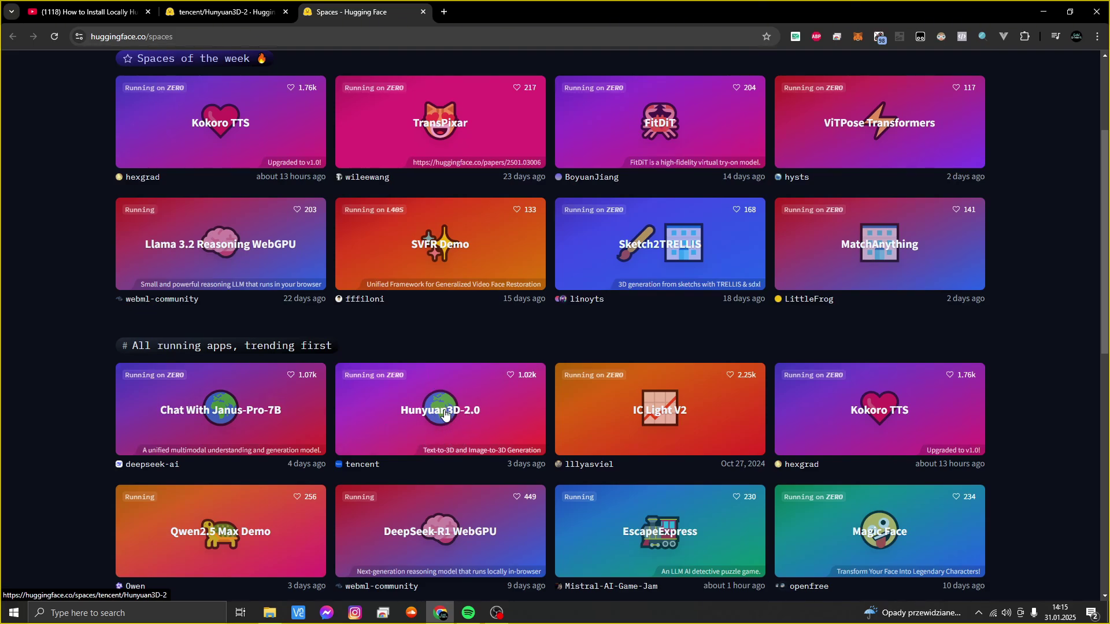
{"action": "scroll", "coordinate": [450, 414], "scroll_direction": "up", "scroll_amount": 3}
{"action": "left_click", "coordinate": [222, 196]}
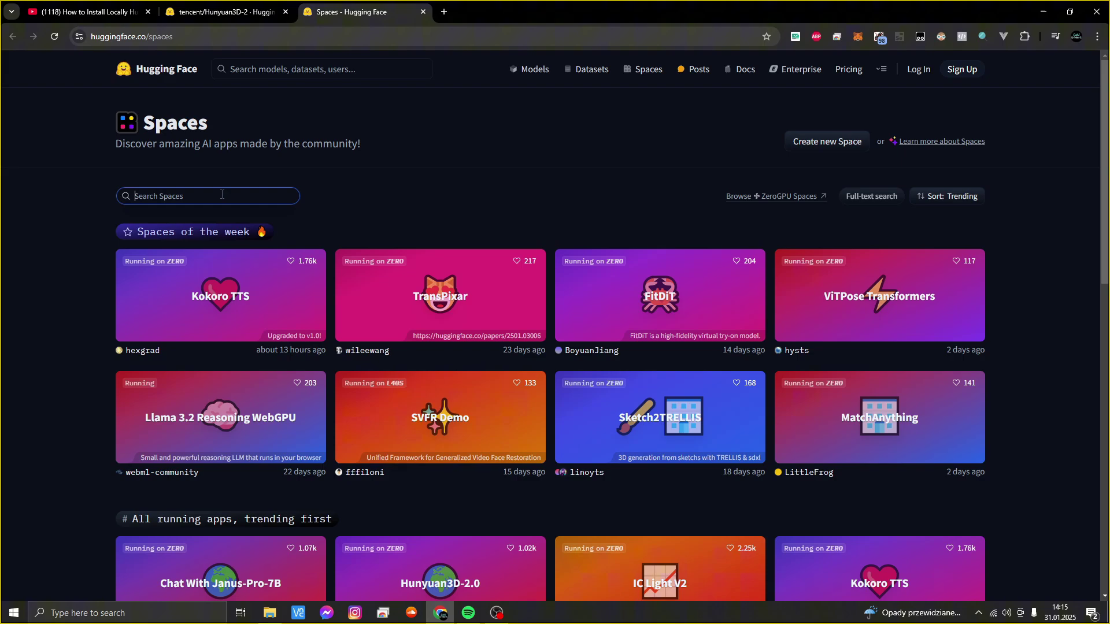
{"action": "type", "text": "hu"}
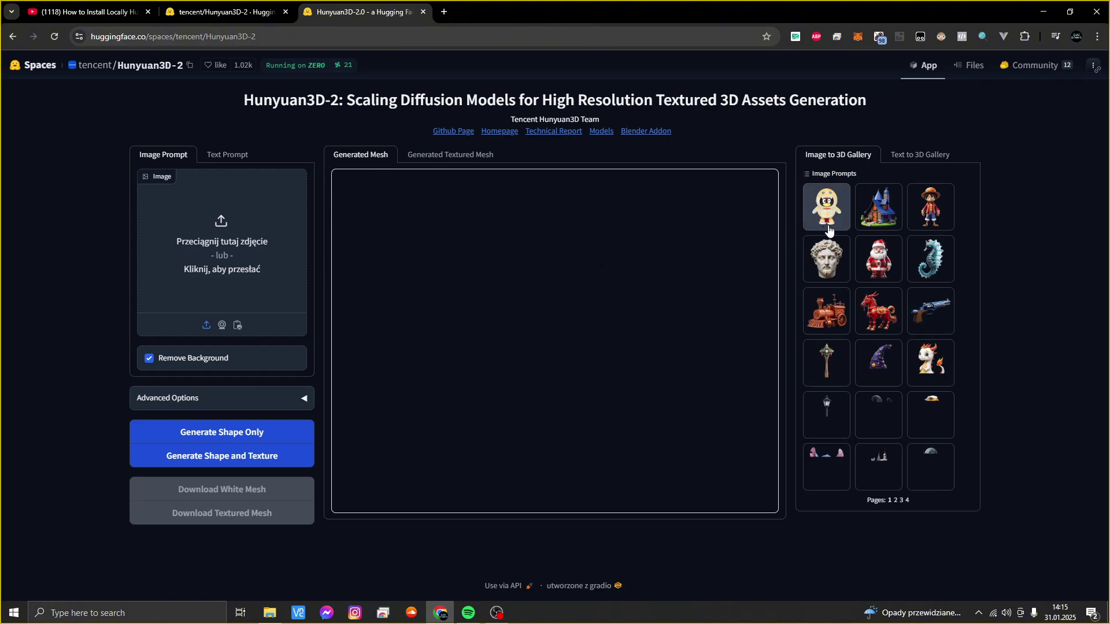
Load the bearded stone bust from the gallery as the image prompt and open the project's GitHub page
{"action": "left_click", "coordinate": [827, 266]}
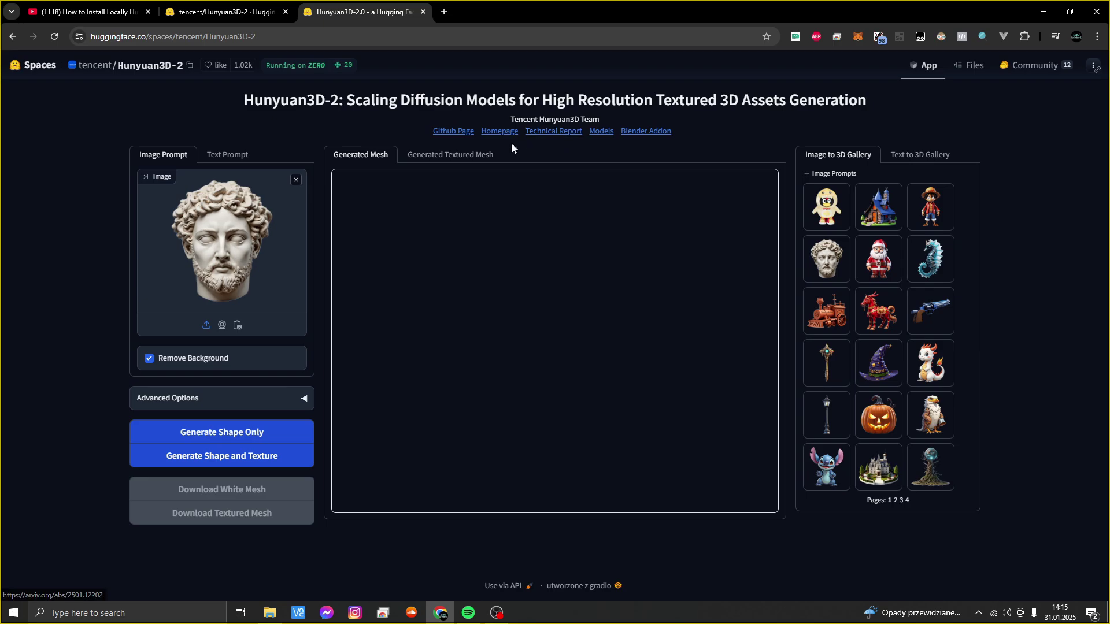
{"action": "left_click", "coordinate": [462, 132]}
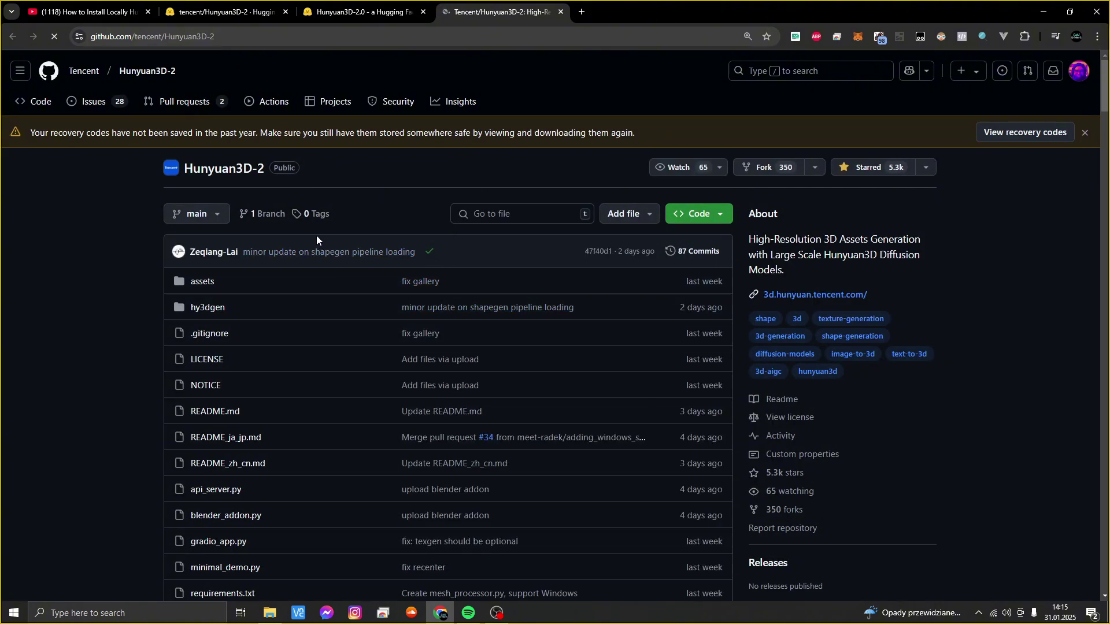
Open the bundle for running on Windows from the README's Community Resources in a new tab and switch to it
{"action": "scroll", "coordinate": [319, 243], "scroll_direction": "down", "scroll_amount": 6}
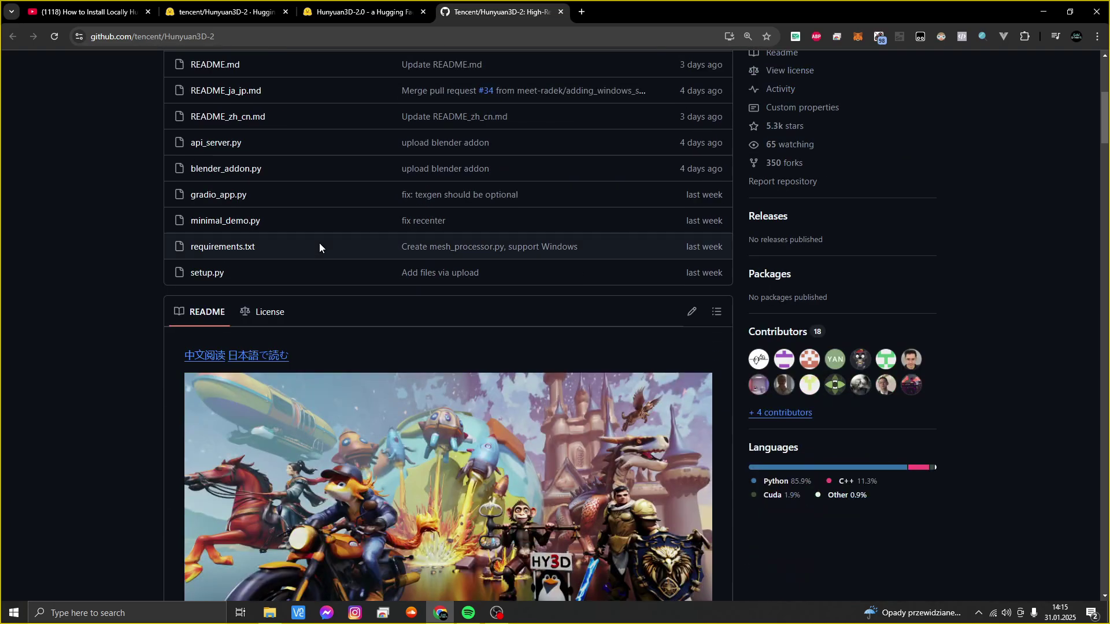
{"action": "scroll", "coordinate": [322, 265], "scroll_direction": "up", "scroll_amount": 6}
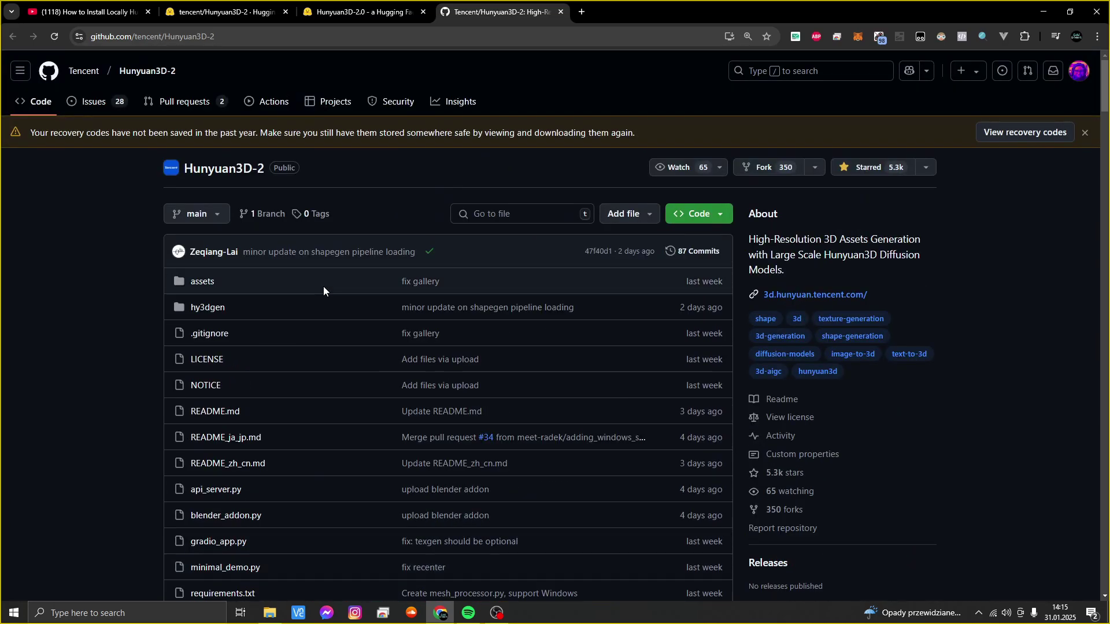
{"action": "scroll", "coordinate": [324, 286], "scroll_direction": "down", "scroll_amount": 10}
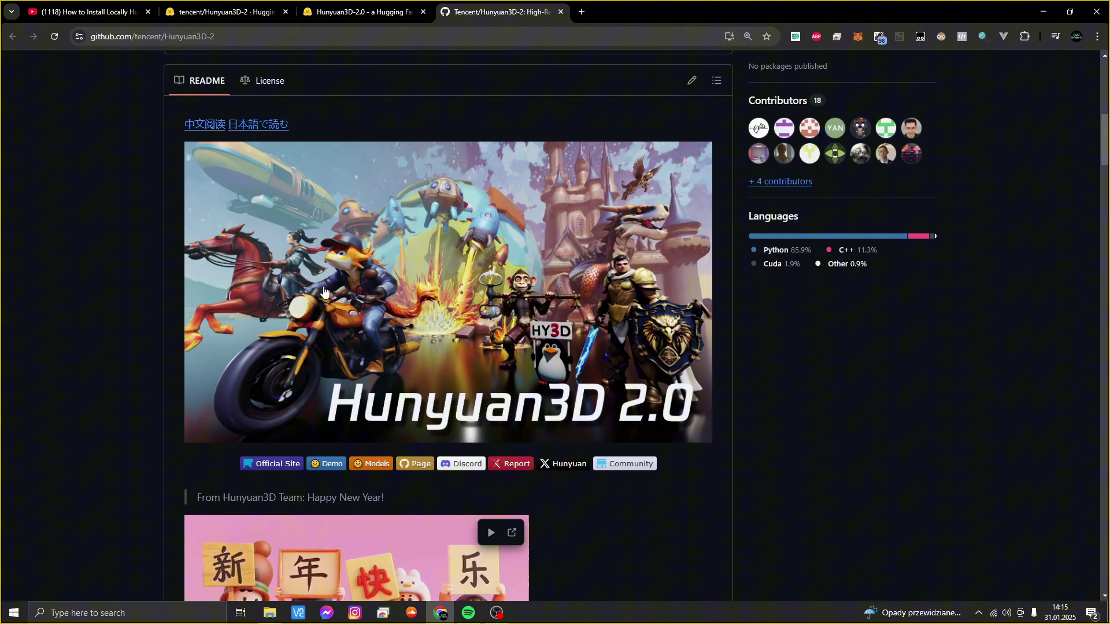
{"action": "scroll", "coordinate": [324, 296], "scroll_direction": "down", "scroll_amount": 20}
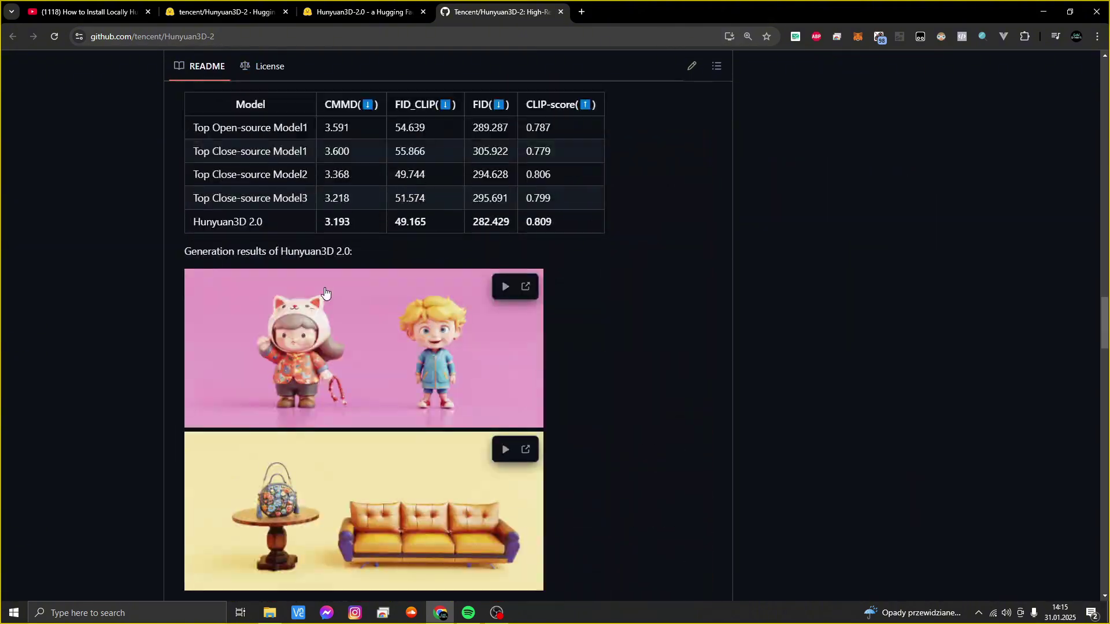
{"action": "scroll", "coordinate": [324, 287], "scroll_direction": "down", "scroll_amount": 20}
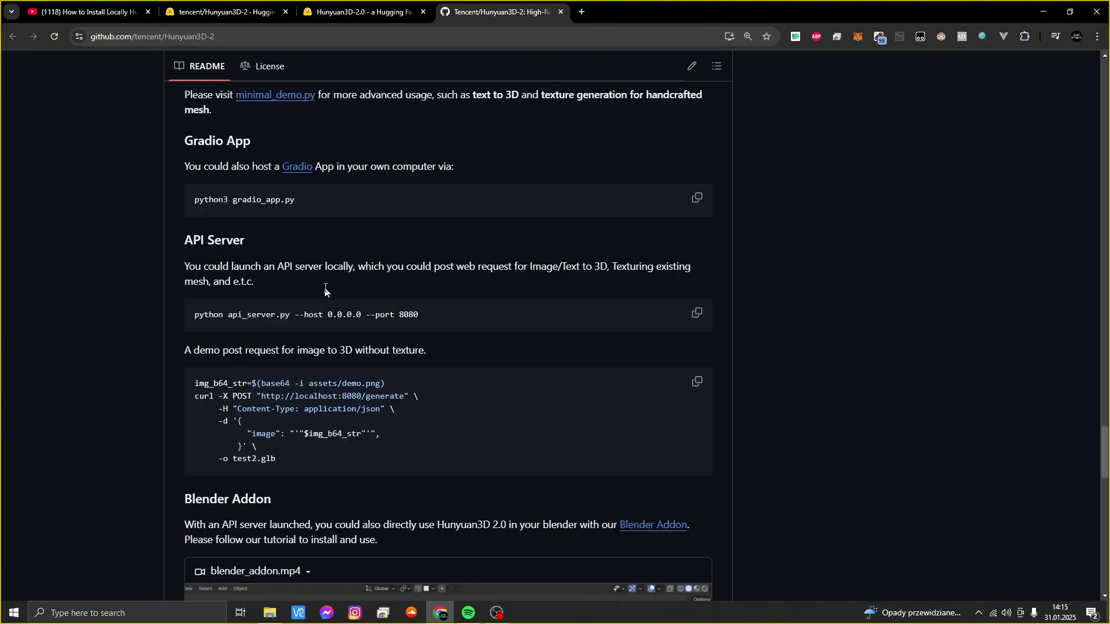
{"action": "scroll", "coordinate": [324, 287], "scroll_direction": "down", "scroll_amount": 15}
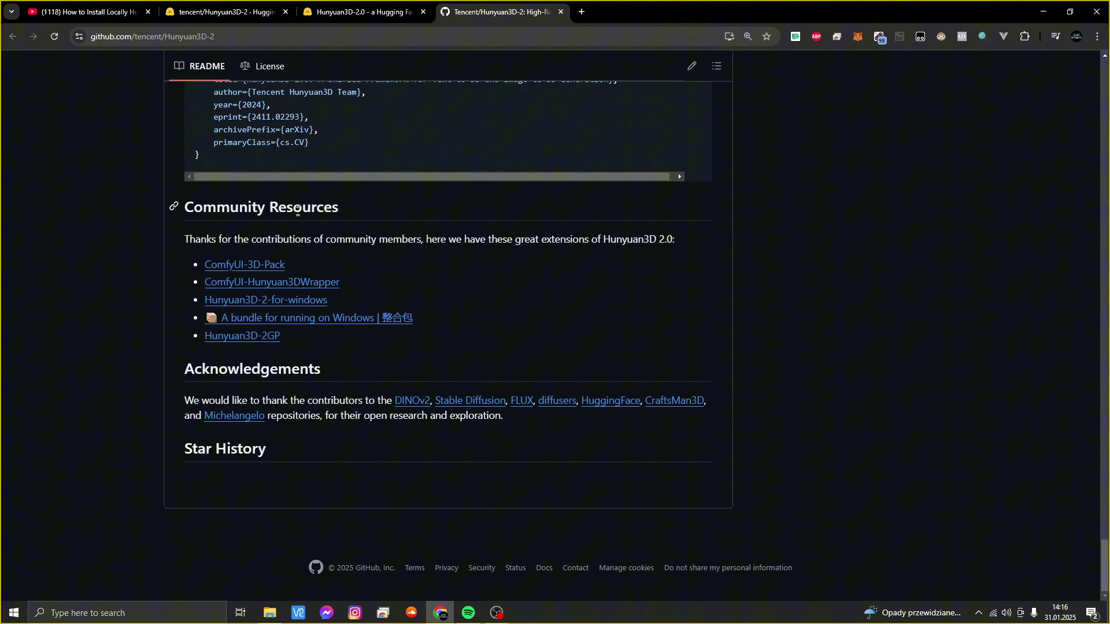
{"action": "middle_click", "coordinate": [292, 324]}
{"action": "left_click", "coordinate": [635, 11]}
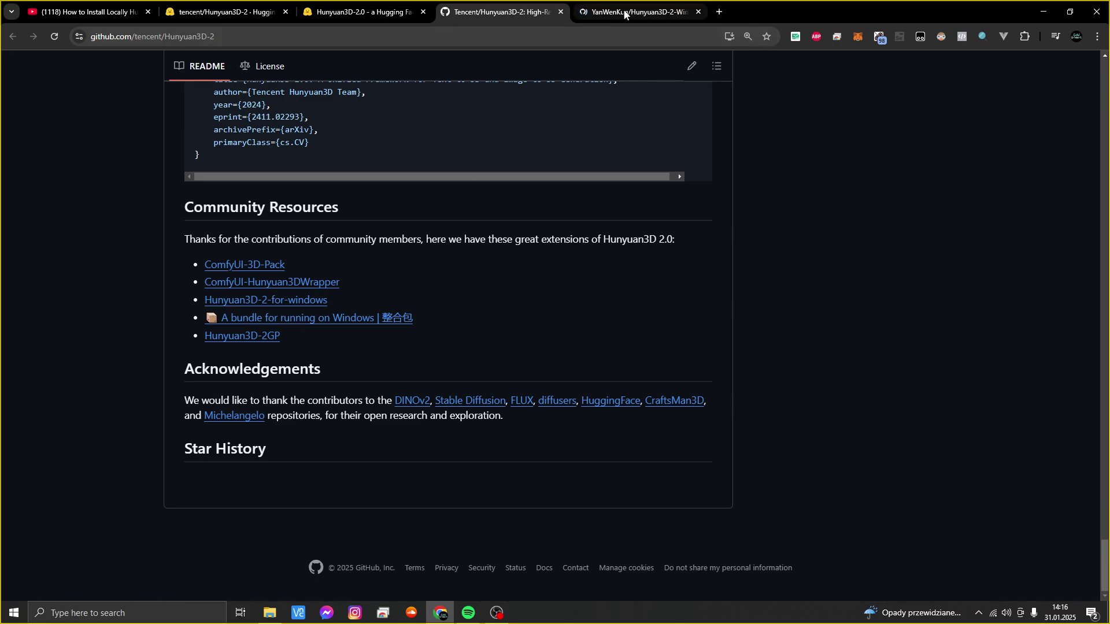
Examine the Windows Portable README for the requirements and the download and run instructions of the shape-only mode
{"action": "scroll", "coordinate": [569, 223], "scroll_direction": "down", "scroll_amount": 7}
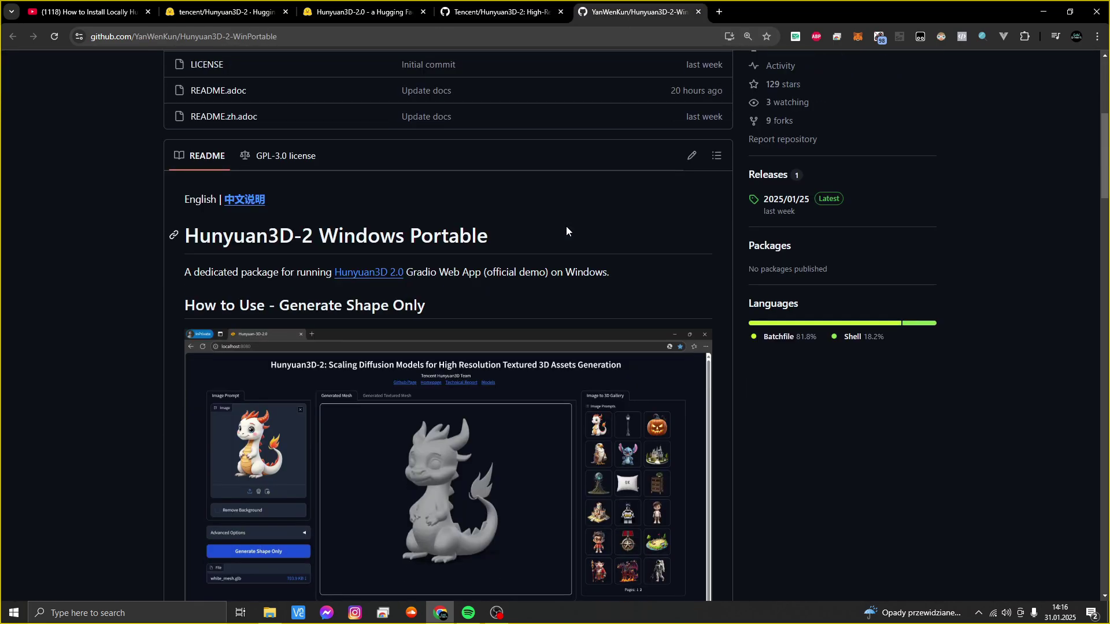
{"action": "scroll", "coordinate": [567, 232], "scroll_direction": "down", "scroll_amount": 2}
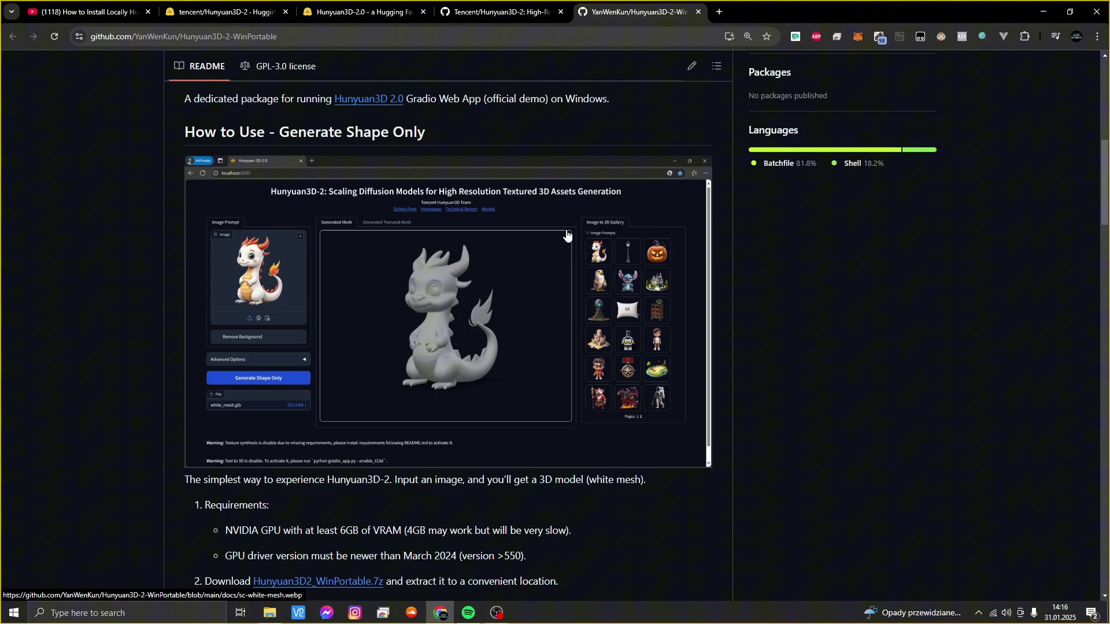
{"action": "scroll", "coordinate": [566, 234], "scroll_direction": "up", "scroll_amount": 1}
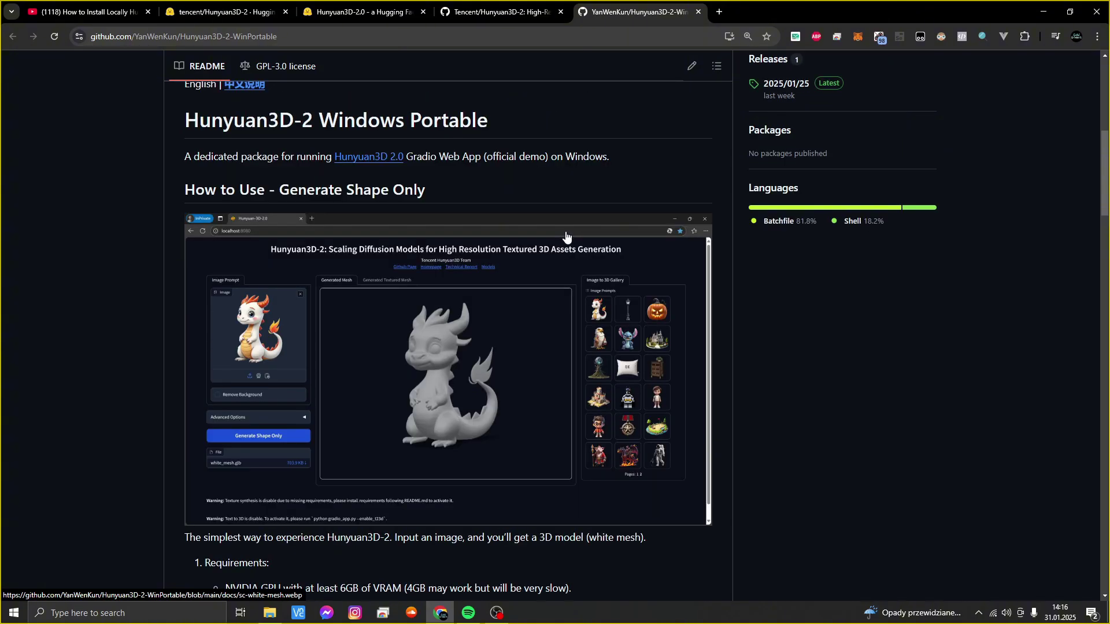
{"action": "scroll", "coordinate": [566, 237], "scroll_direction": "down", "scroll_amount": 1}
{"action": "scroll", "coordinate": [566, 237], "scroll_direction": "down", "scroll_amount": 2}
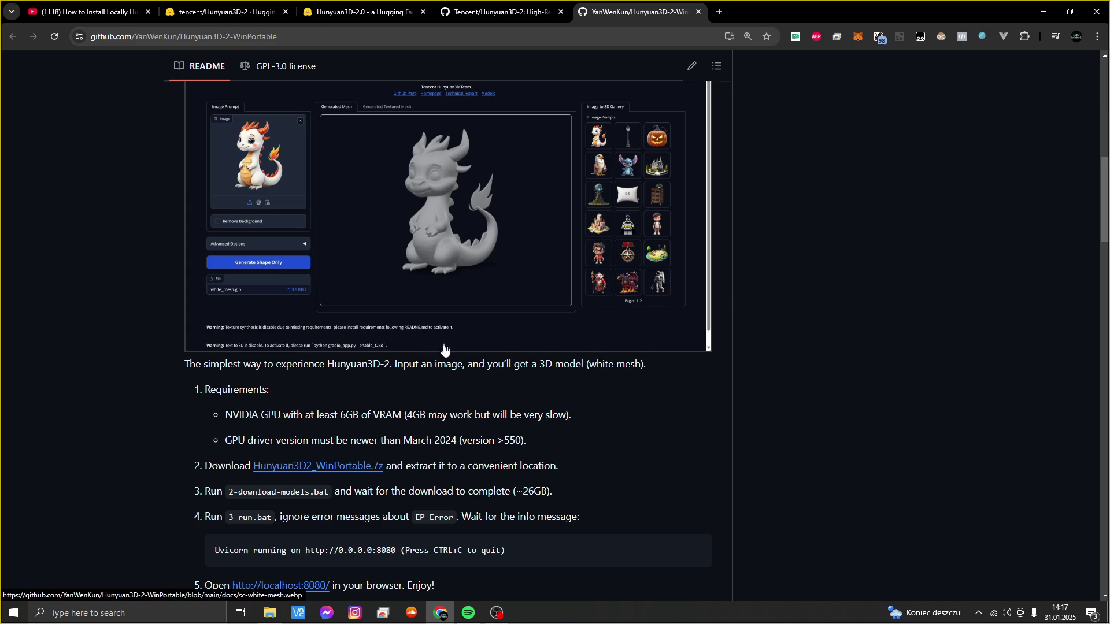
{"action": "scroll", "coordinate": [488, 407], "scroll_direction": "down", "scroll_amount": 1}
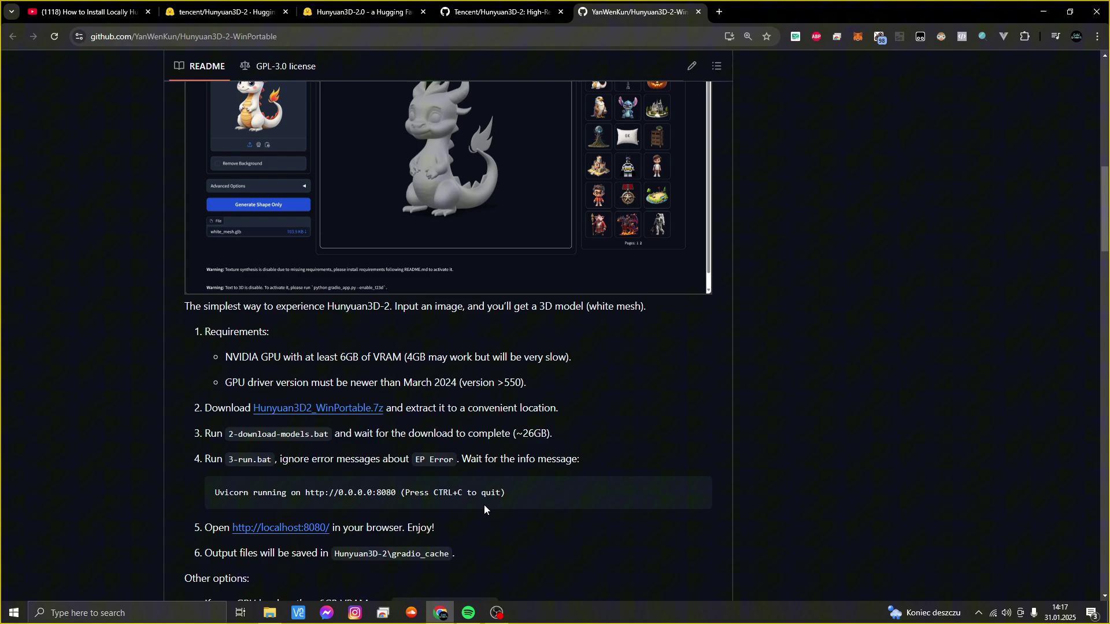
{"action": "scroll", "coordinate": [470, 529], "scroll_direction": "up", "scroll_amount": 3}
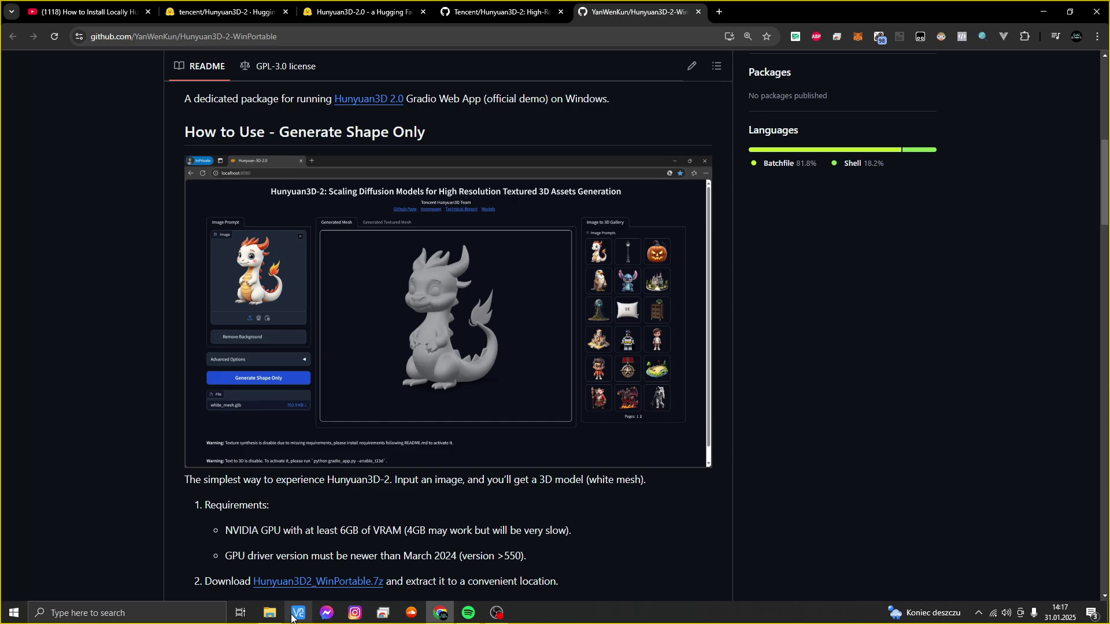
{"action": "scroll", "coordinate": [318, 547], "scroll_direction": "down", "scroll_amount": 2}
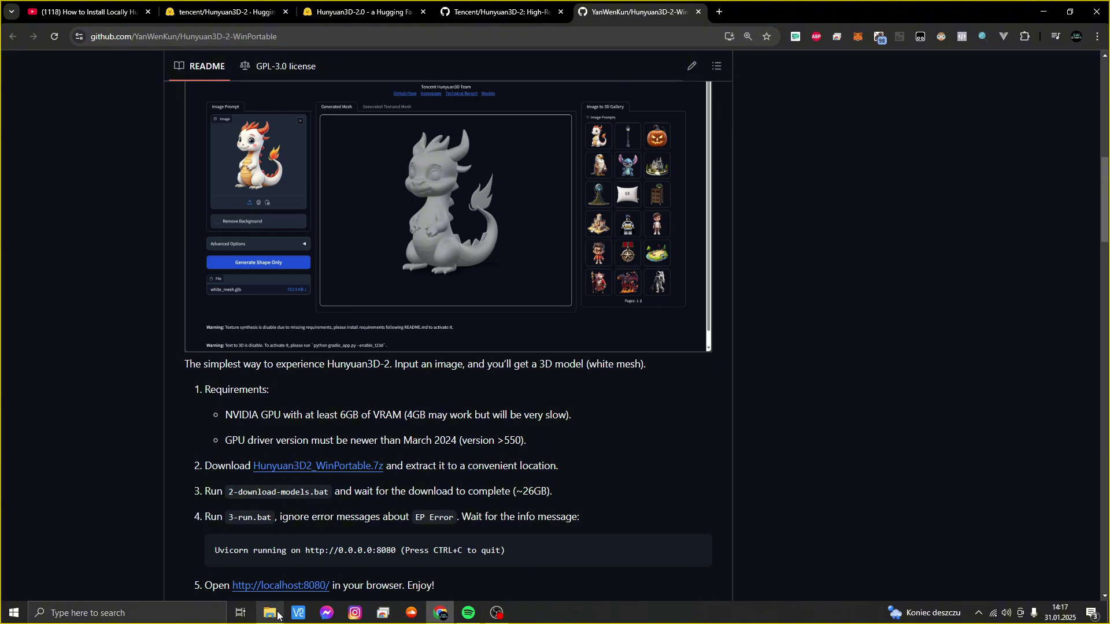
Switch to File Explorer and open the Hunyuan3D2_WinPortable folder on Local Disk (G:)
{"action": "mouse_move", "coordinate": [275, 618]}
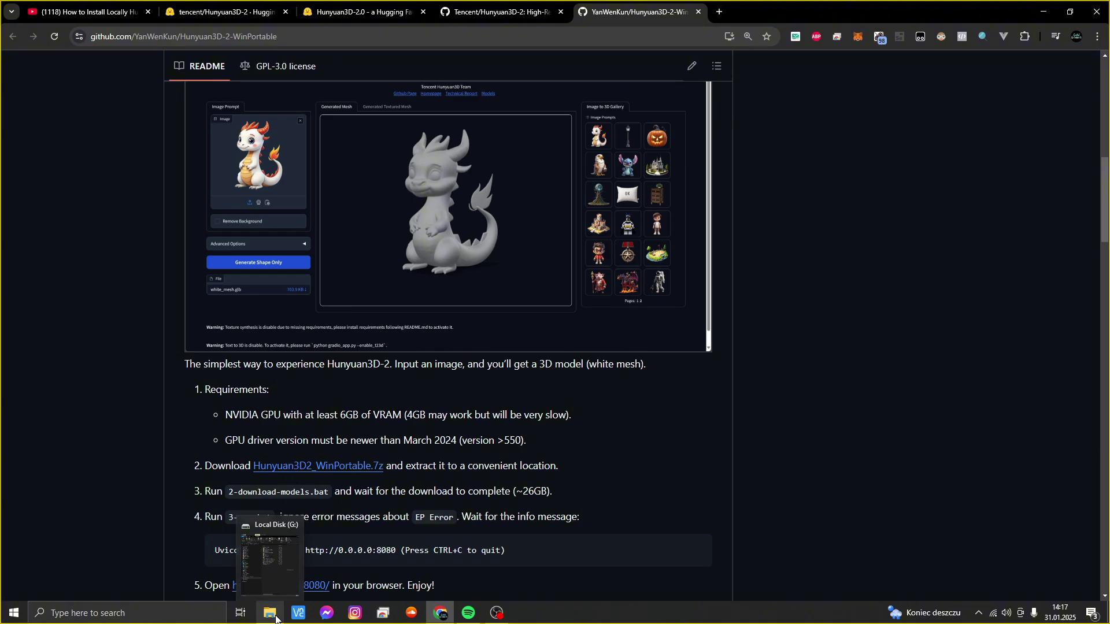
{"action": "left_click", "coordinate": [279, 580]}
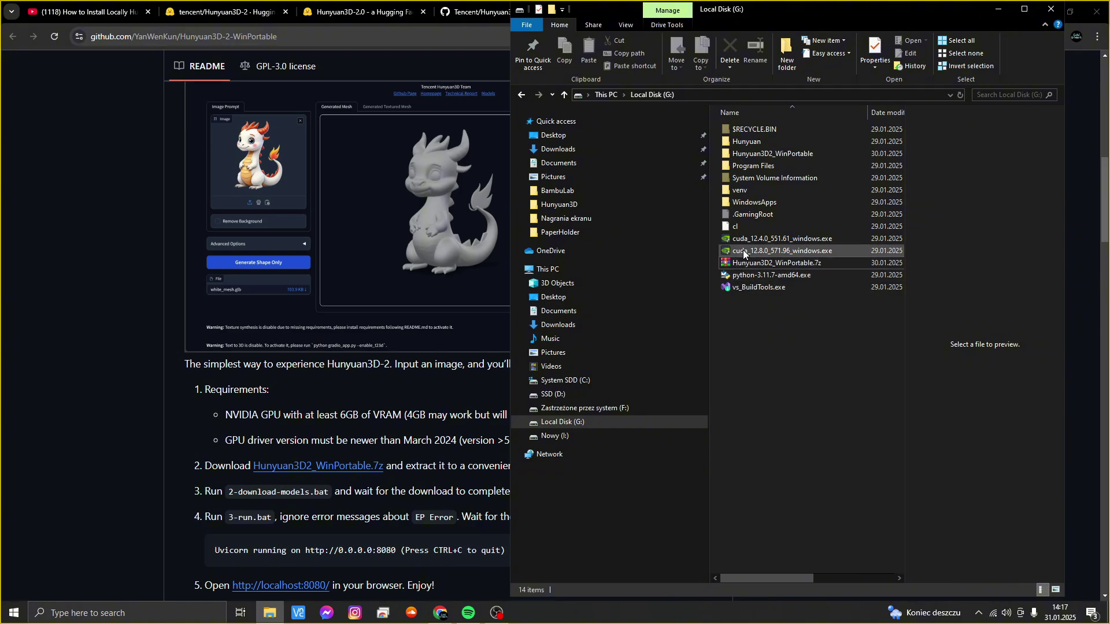
{"action": "mouse_move", "coordinate": [758, 241]}
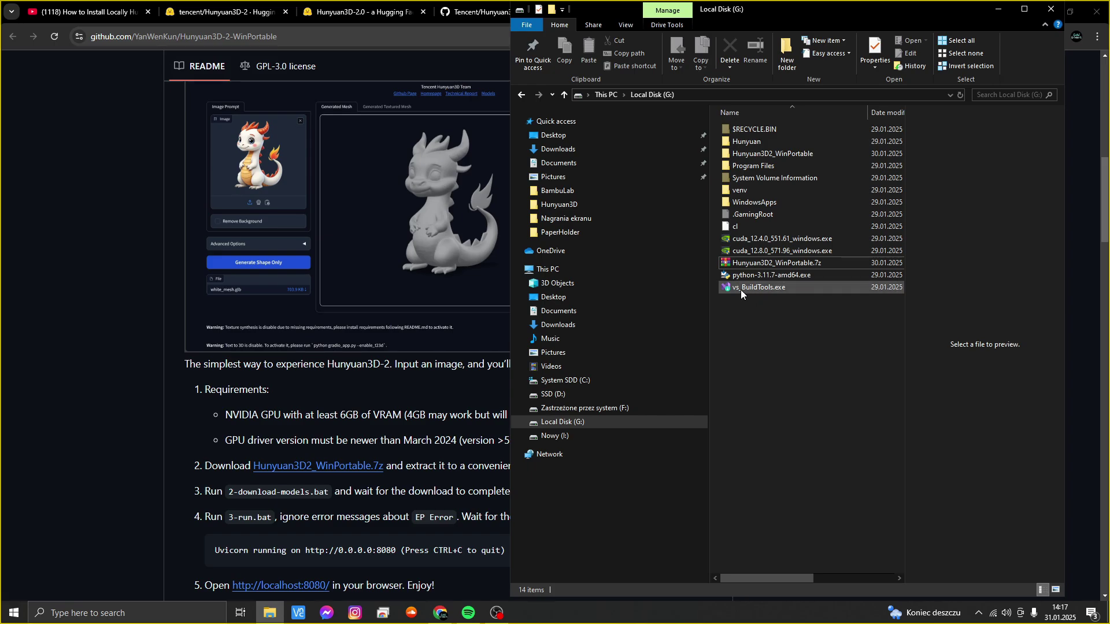
{"action": "mouse_move", "coordinate": [761, 295]}
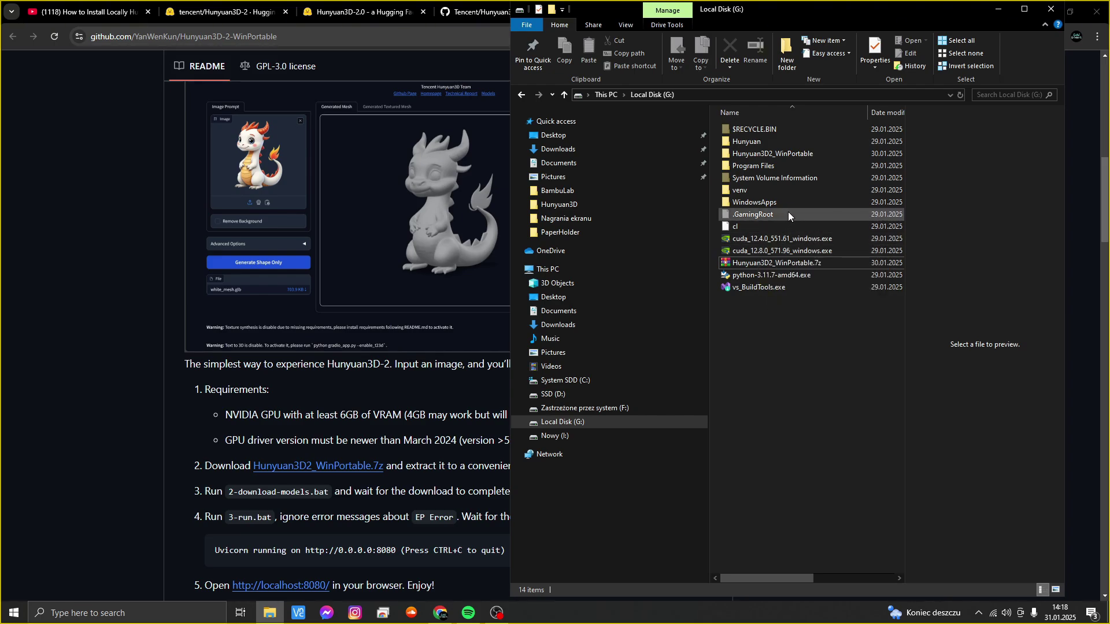
{"action": "double_click", "coordinate": [789, 155]}
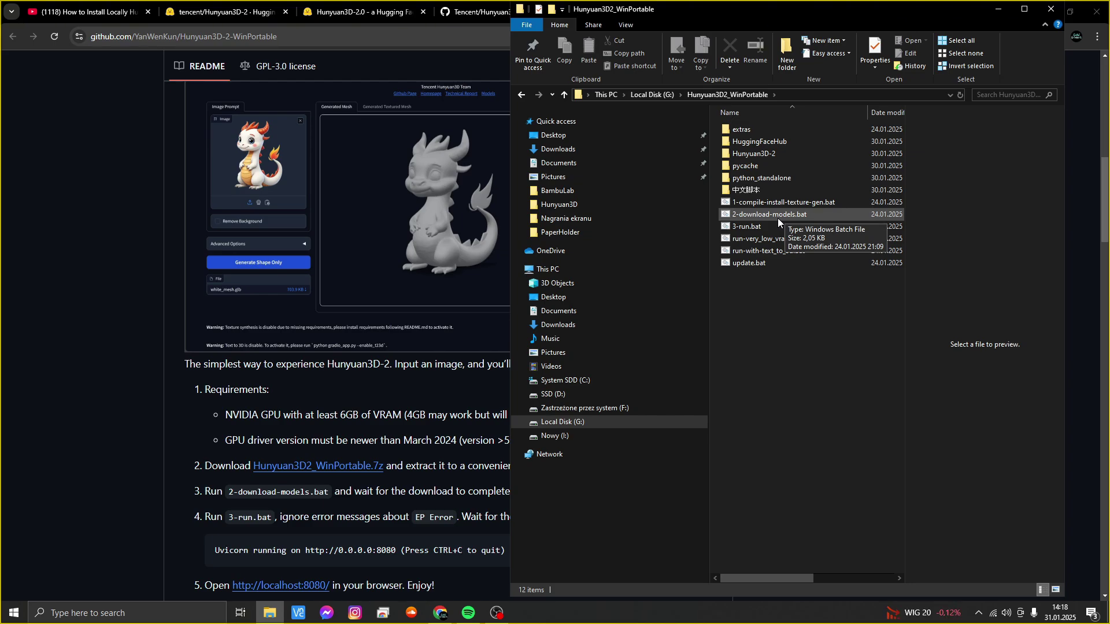
Run 3-run.bat from the Hunyuan3D2_WinPortable folder to start the local server
{"action": "left_click", "coordinate": [452, 416]}
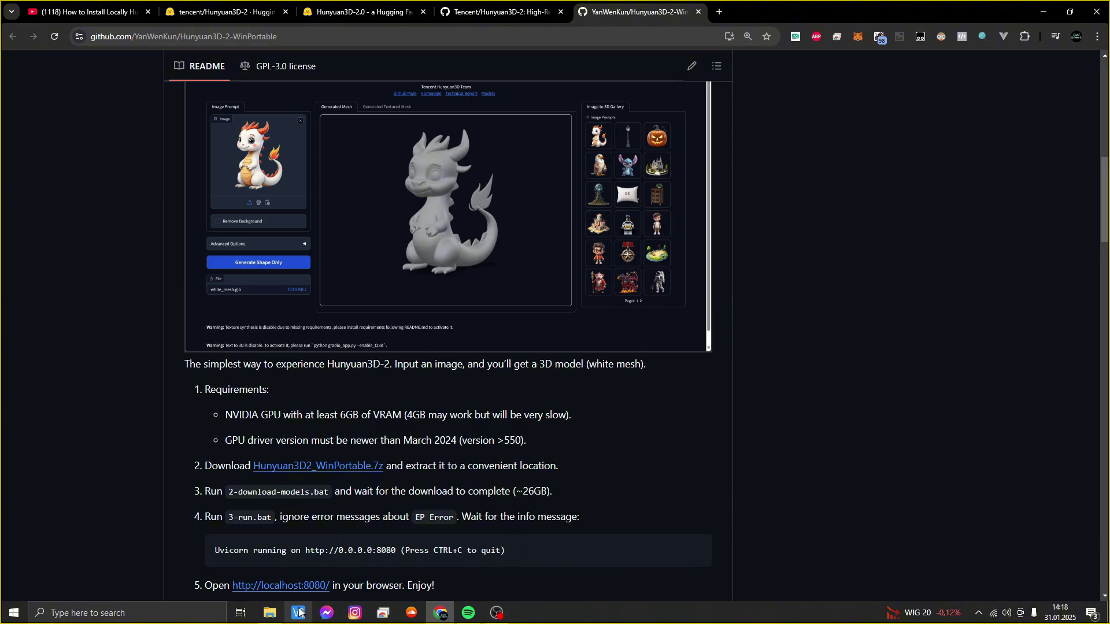
{"action": "left_click", "coordinate": [270, 613]}
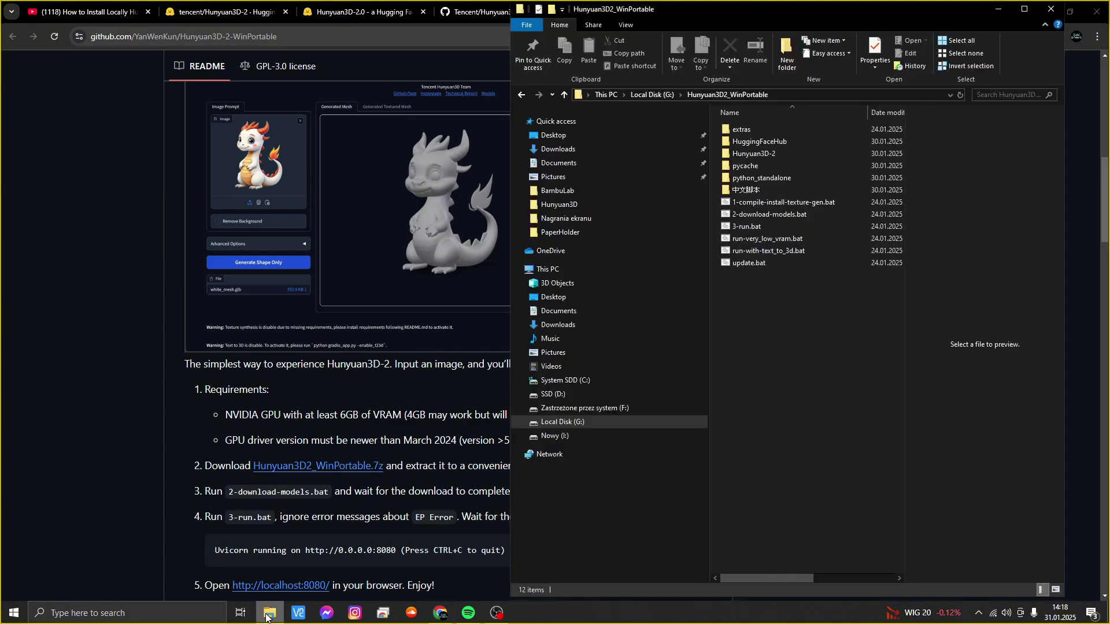
{"action": "left_click", "coordinate": [757, 226]}
{"action": "left_click", "coordinate": [757, 226]}
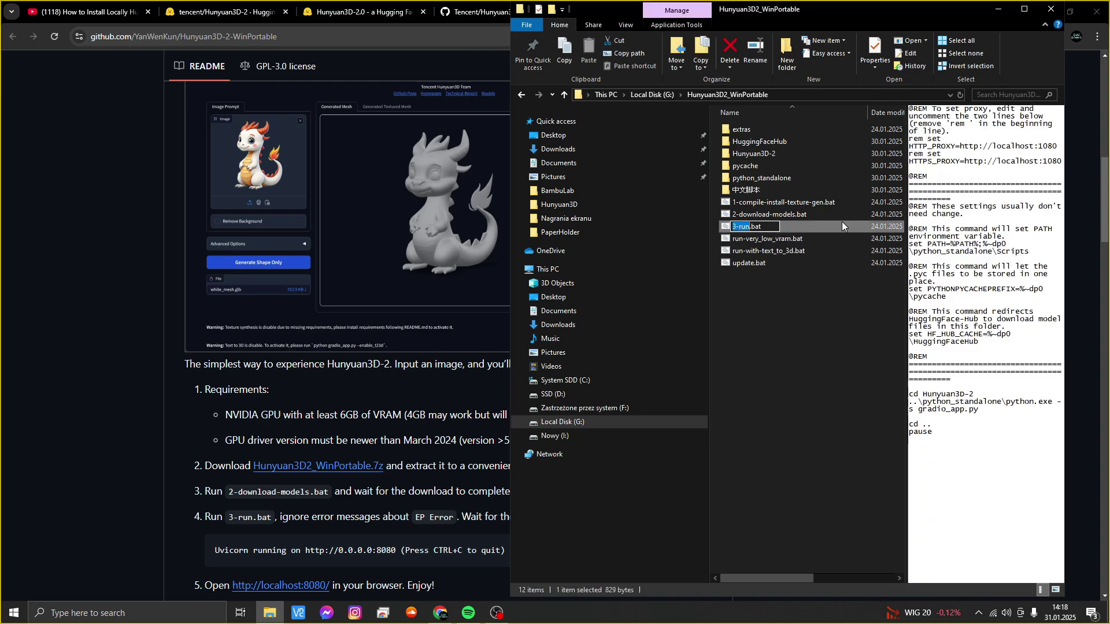
{"action": "double_click", "coordinate": [795, 225]}
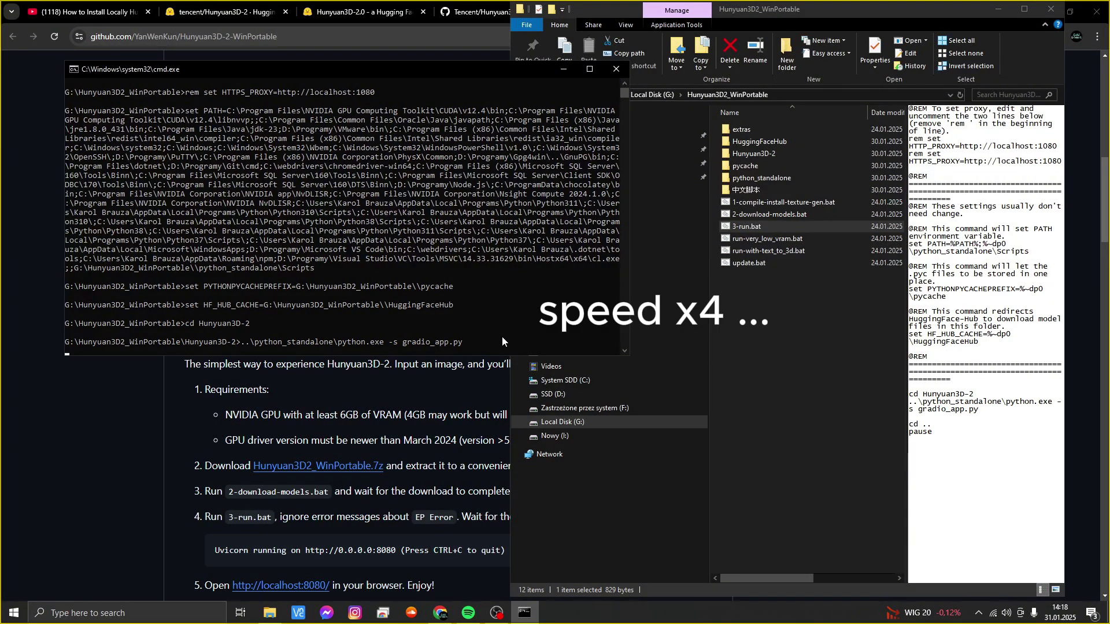
Shut down the server started by 3-run.bat in the command window and confirm terminating the batch job
{"action": "left_click", "coordinate": [519, 342]}
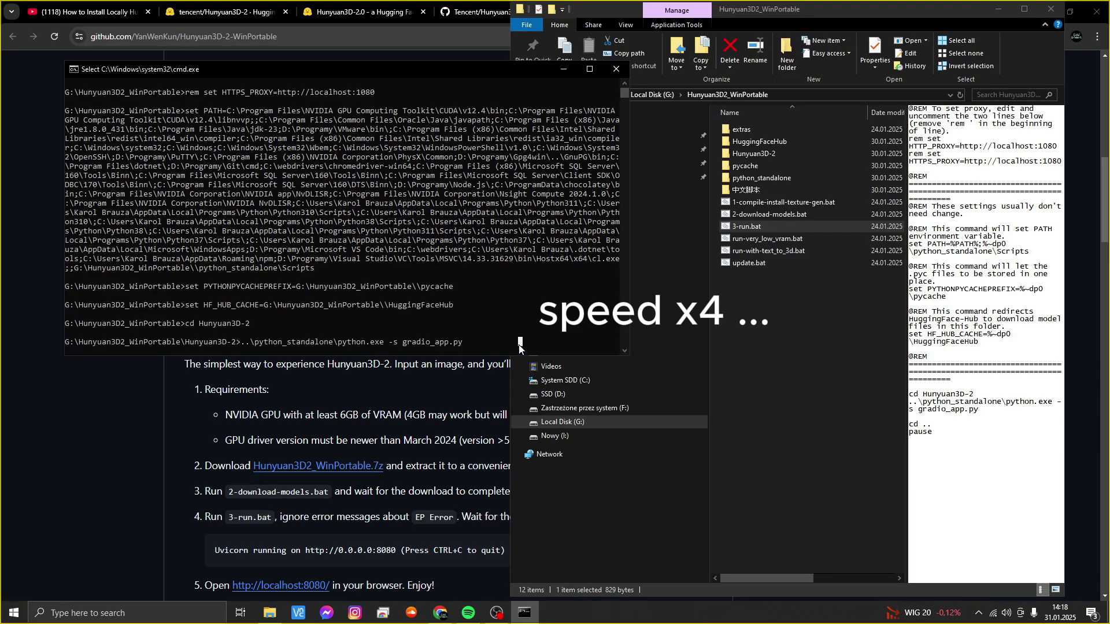
{"action": "right_click", "coordinate": [531, 303]}
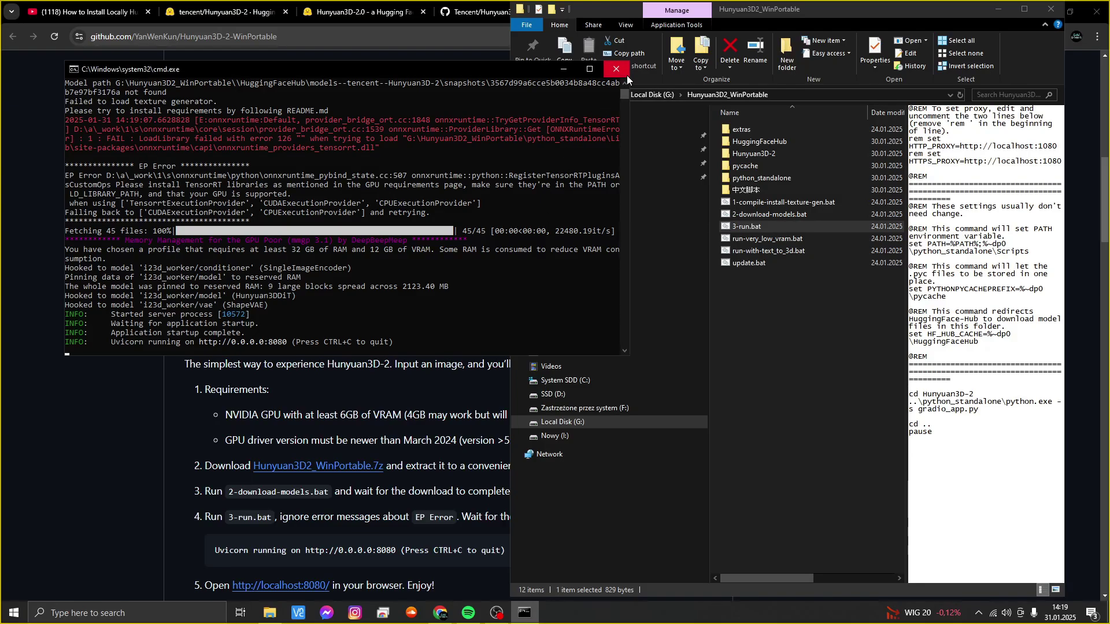
{"action": "left_click", "coordinate": [535, 307]}
{"action": "key", "text": "ctrl+c"}
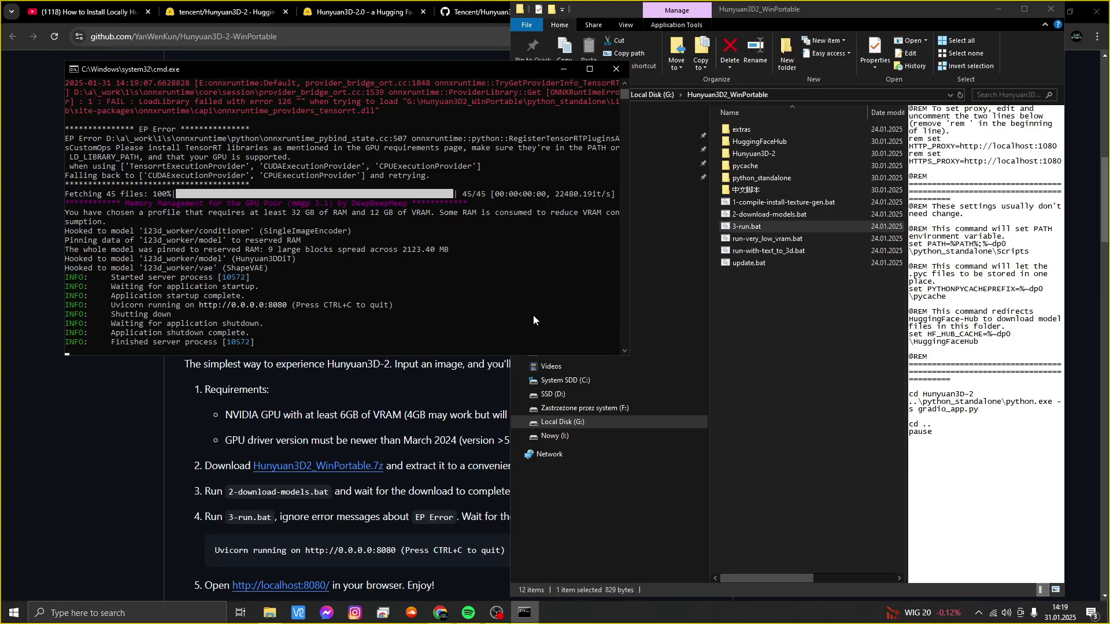
{"action": "key", "text": "ctrl+c"}
{"action": "key", "text": "ctrl+c"}
{"action": "type", "text": "y"}
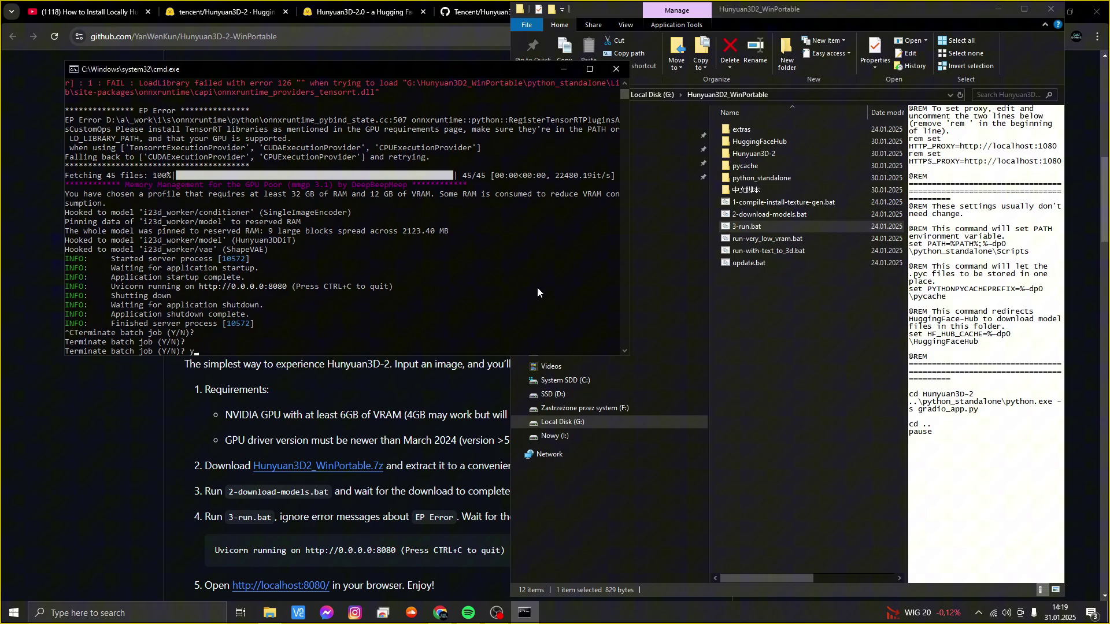
{"action": "key", "text": "Return"}
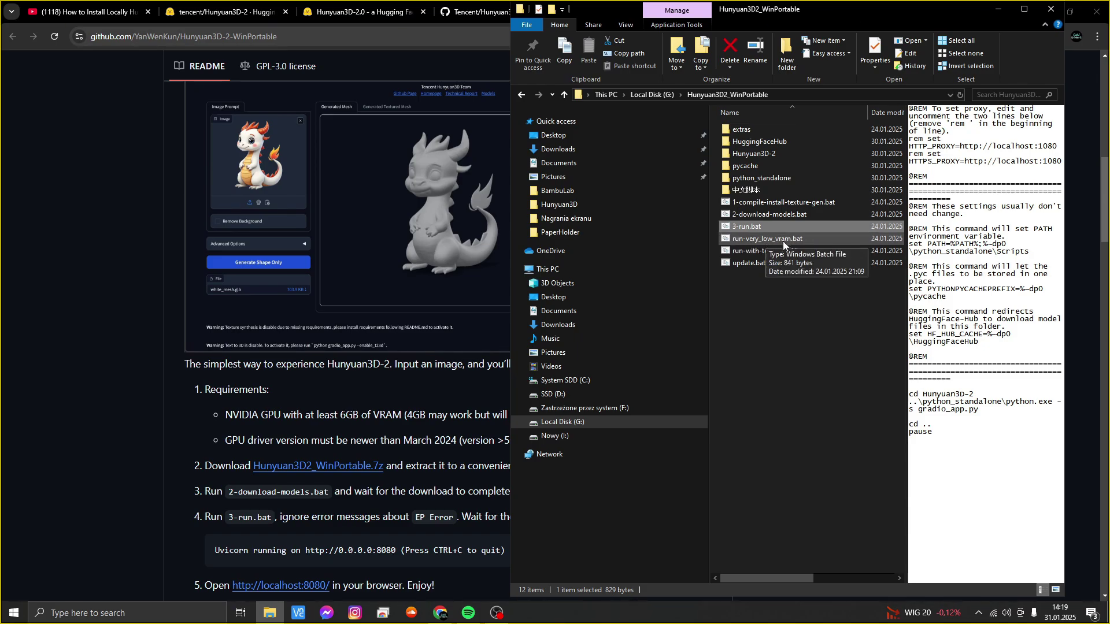
Start the server with run-very_low_vram.bat, then switch to the browser and open localhost:8080 in a new tab
{"action": "double_click", "coordinate": [759, 240]}
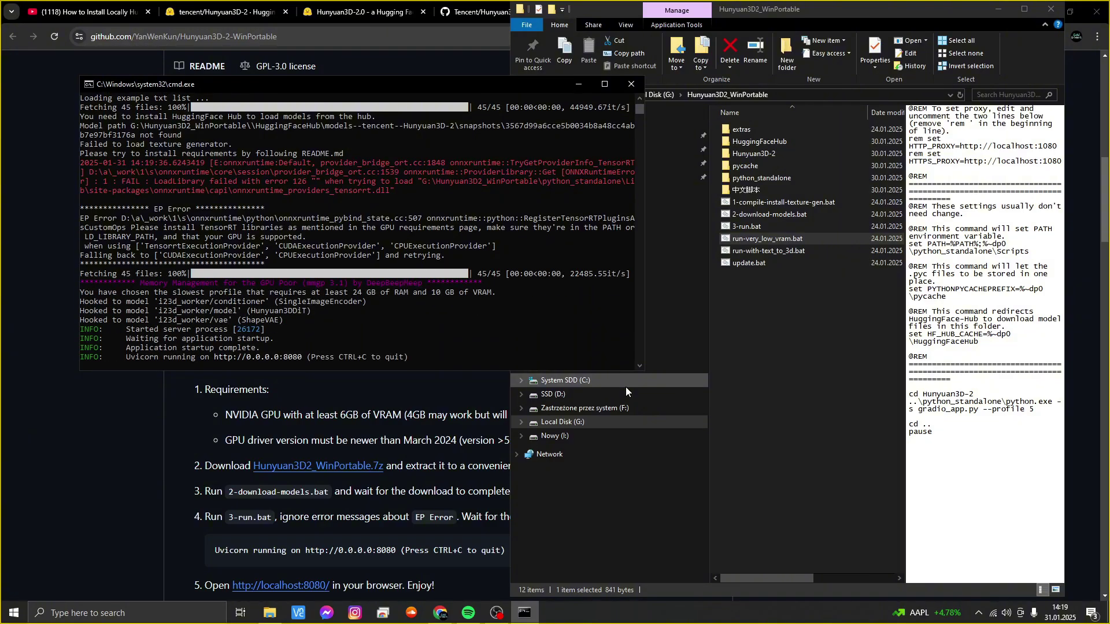
{"action": "left_click", "coordinate": [494, 65]}
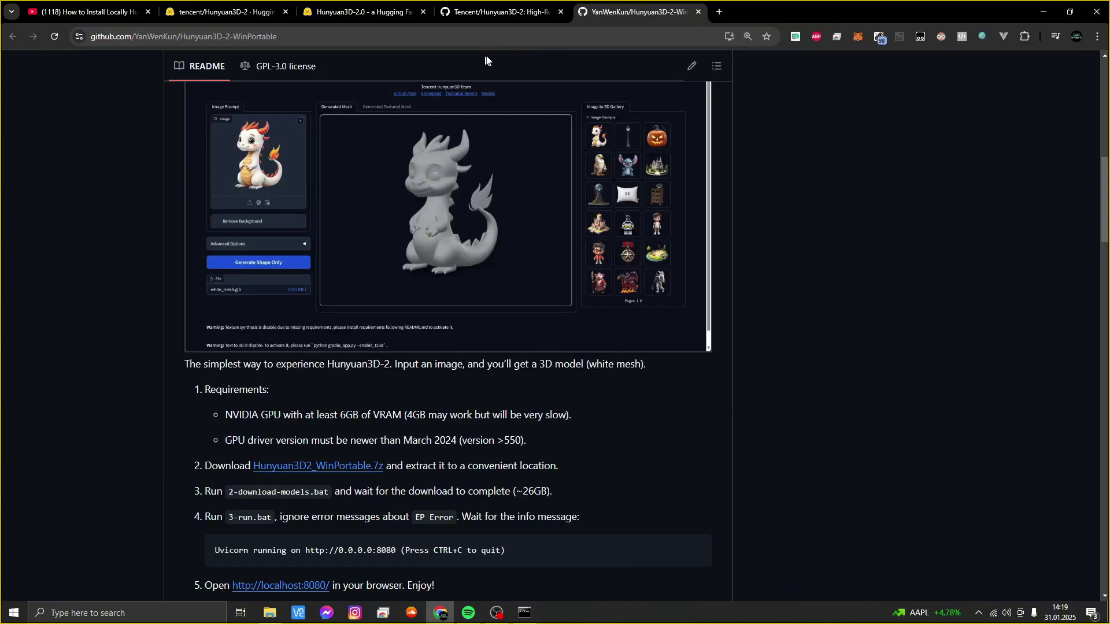
{"action": "left_click", "coordinate": [719, 12]}
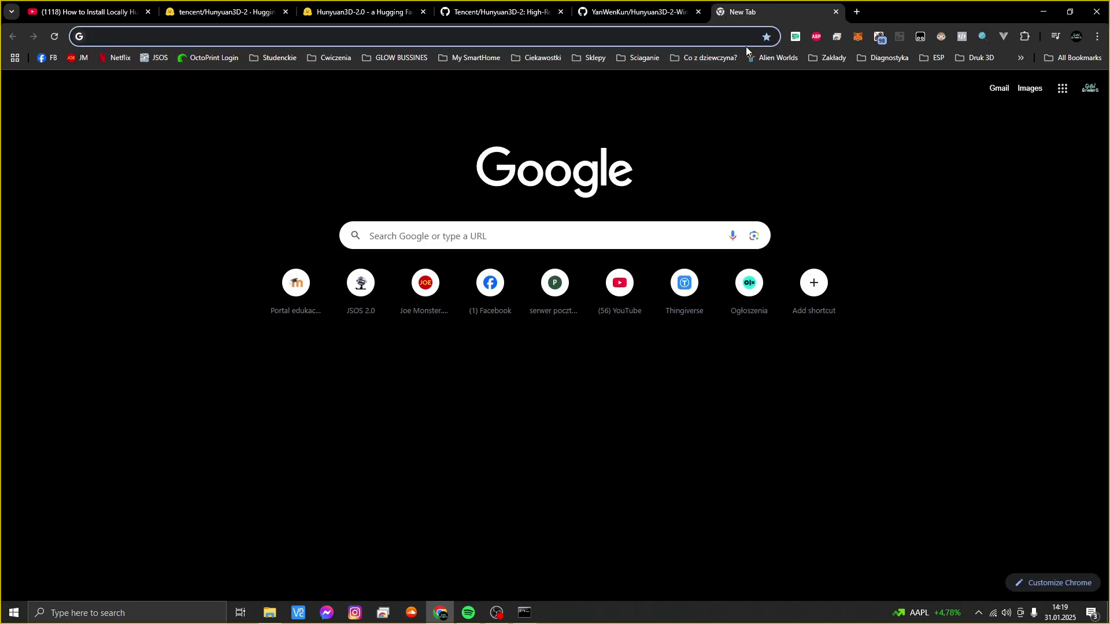
{"action": "type", "text": "localhost:8080"}
{"action": "key", "text": "Return"}
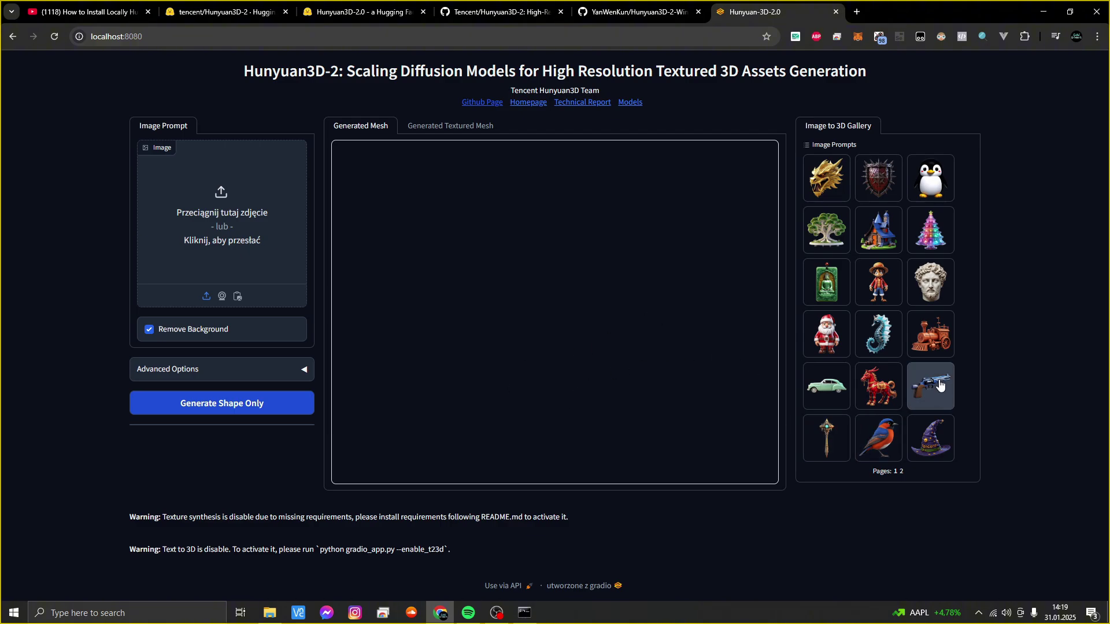
Choose the straw-hat character from the Image to 3D Gallery as the prompt and generate its shape only
{"action": "left_click", "coordinate": [888, 288]}
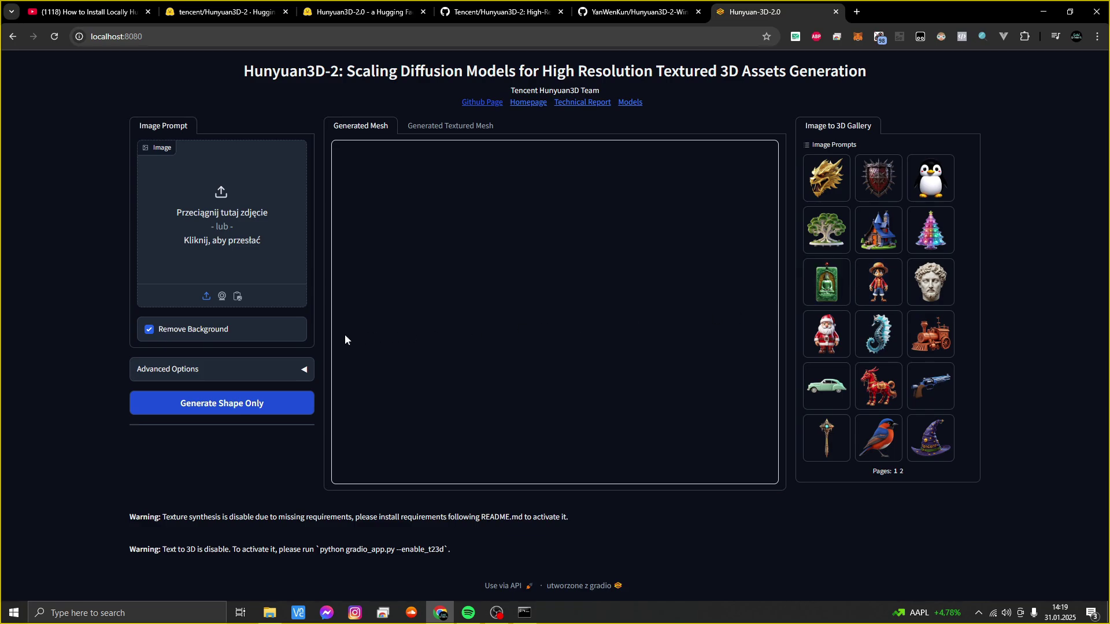
{"action": "left_click", "coordinate": [238, 403]}
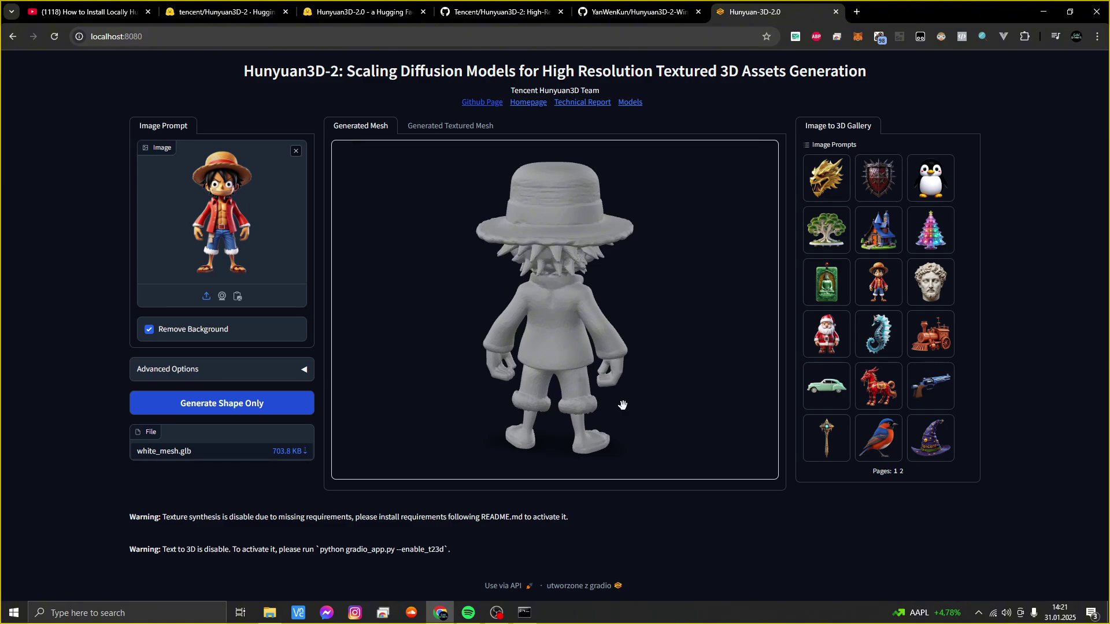
Inspect the generated character mesh up close from several angles and expand the Advanced Options
{"action": "left_click_drag", "start_coordinate": [623, 404], "coordinate": [458, 324]}
{"action": "mouse_move", "coordinate": [647, 270]}
{"action": "left_mouse_down"}
{"action": "mouse_move", "coordinate": [595, 306]}
{"action": "mouse_move", "coordinate": [652, 272]}
{"action": "left_mouse_up"}
{"action": "scroll", "coordinate": [580, 279], "scroll_direction": "up", "scroll_amount": 5}
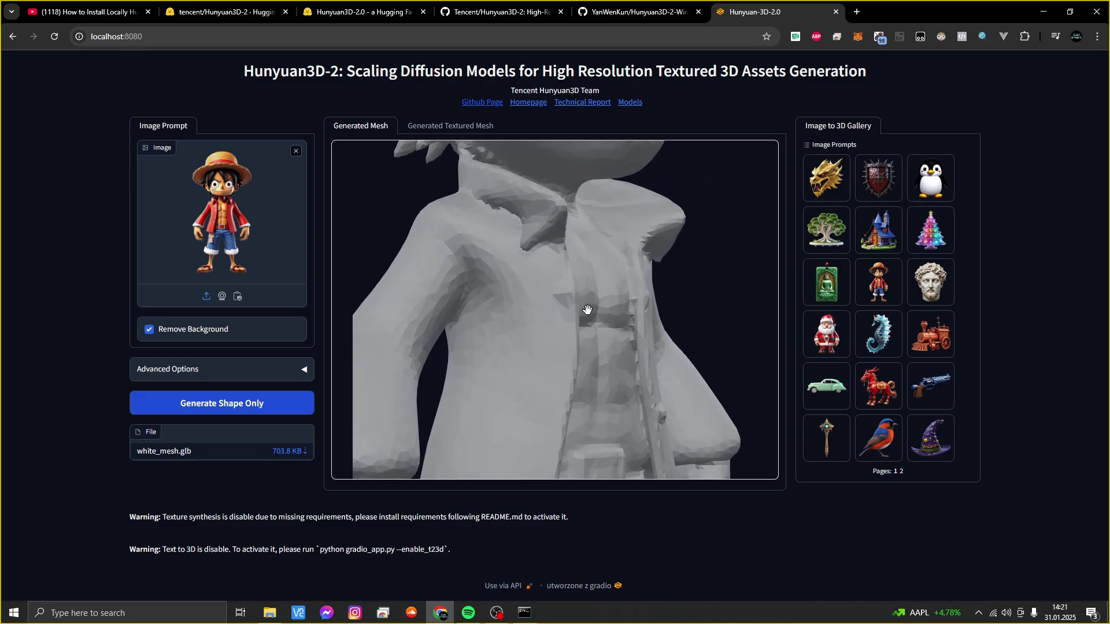
{"action": "left_click_drag", "start_coordinate": [589, 322], "coordinate": [624, 339]}
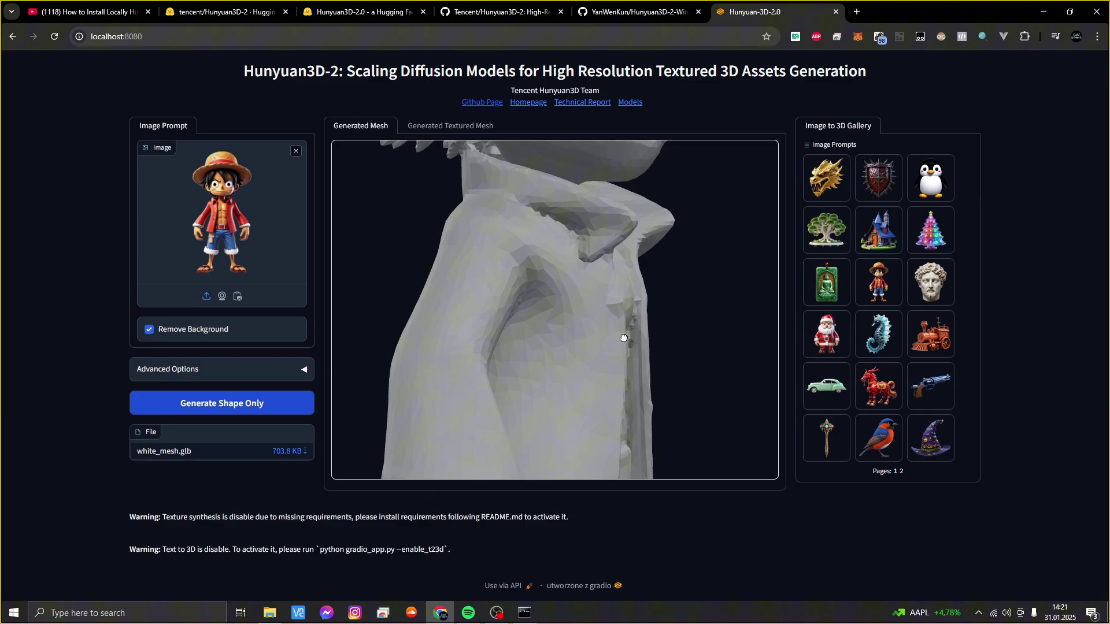
{"action": "left_click", "coordinate": [295, 369]}
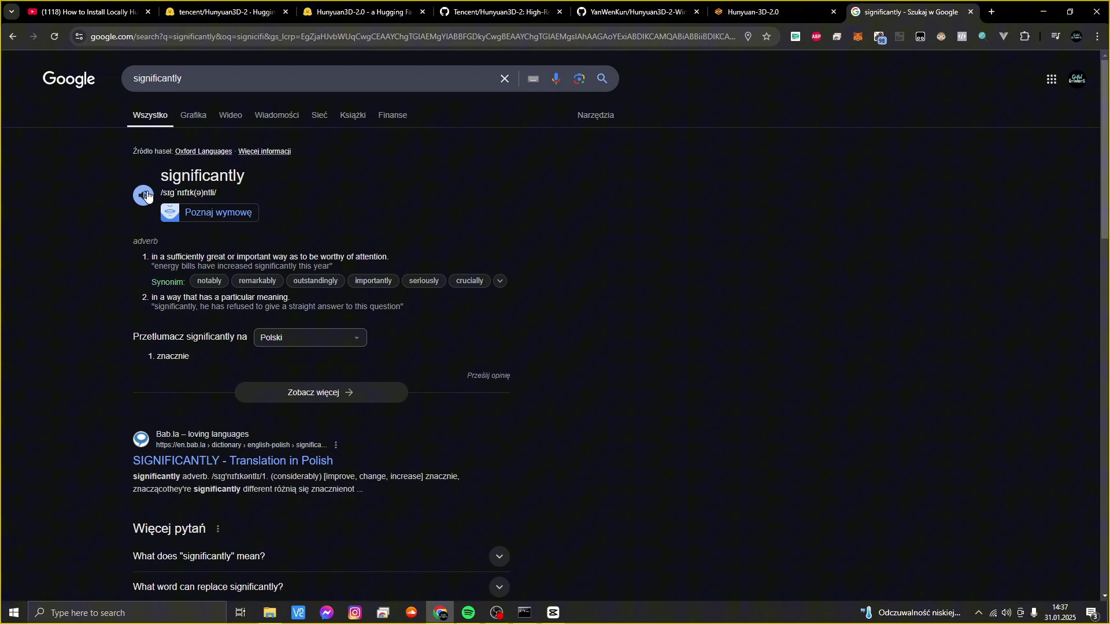
{"action": "left_click", "coordinate": [147, 196]}
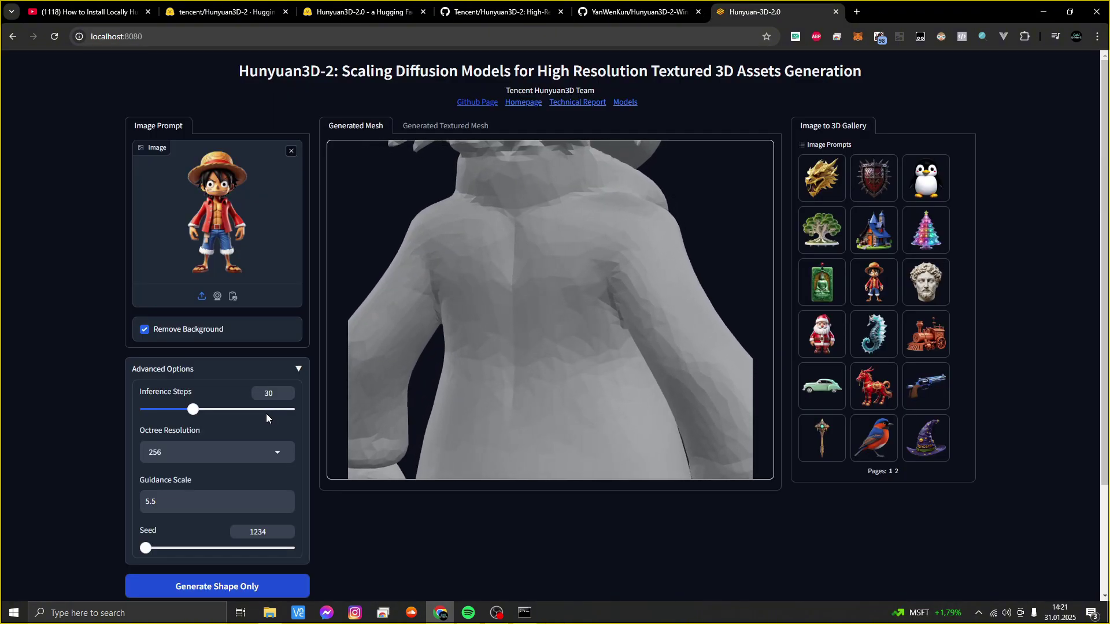
{"action": "scroll", "coordinate": [515, 354], "scroll_direction": "down", "scroll_amount": 8}
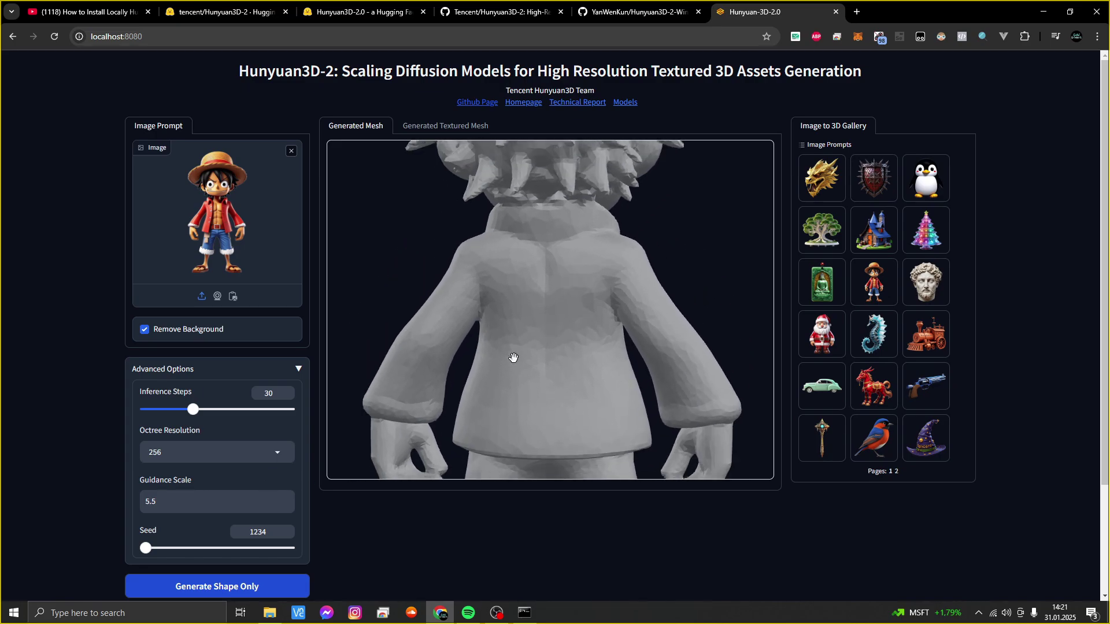
{"action": "scroll", "coordinate": [506, 339], "scroll_direction": "down", "scroll_amount": 2}
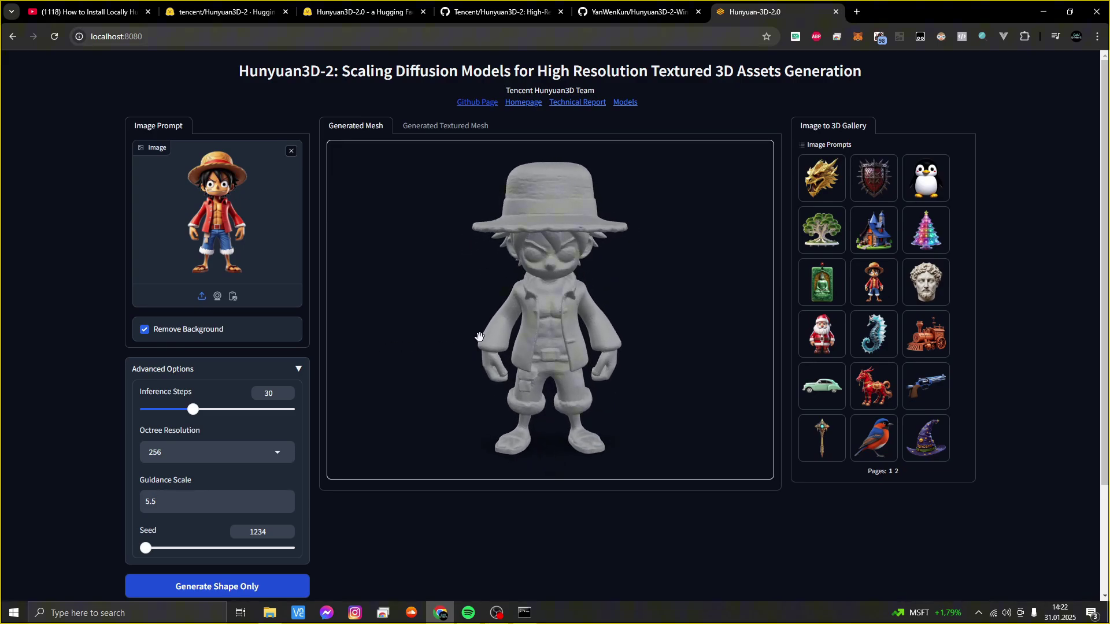
{"action": "left_click", "coordinate": [496, 612]}
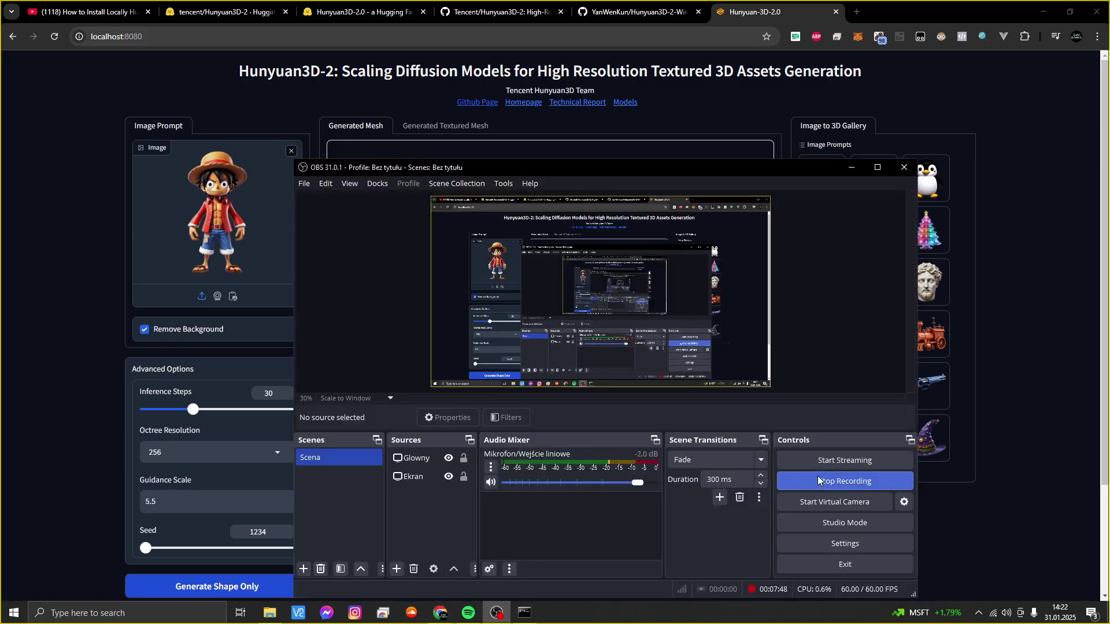